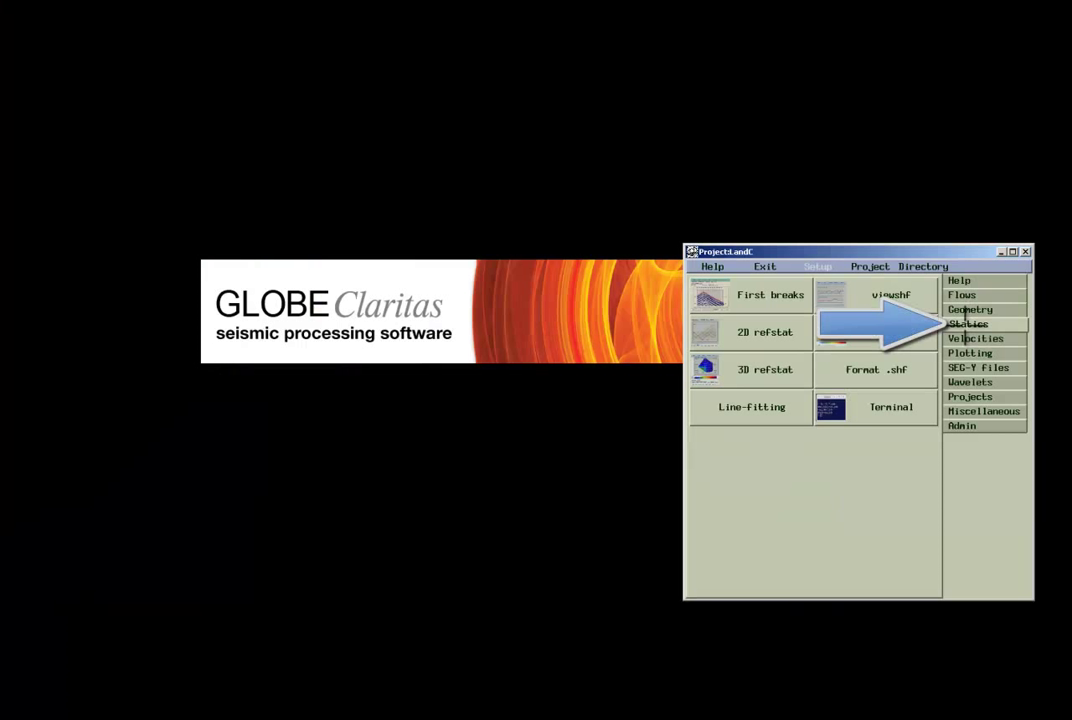
- Start 2D refraction statics and accept the main parameters to show the pc96-08 picks and model
left_click(745, 333)
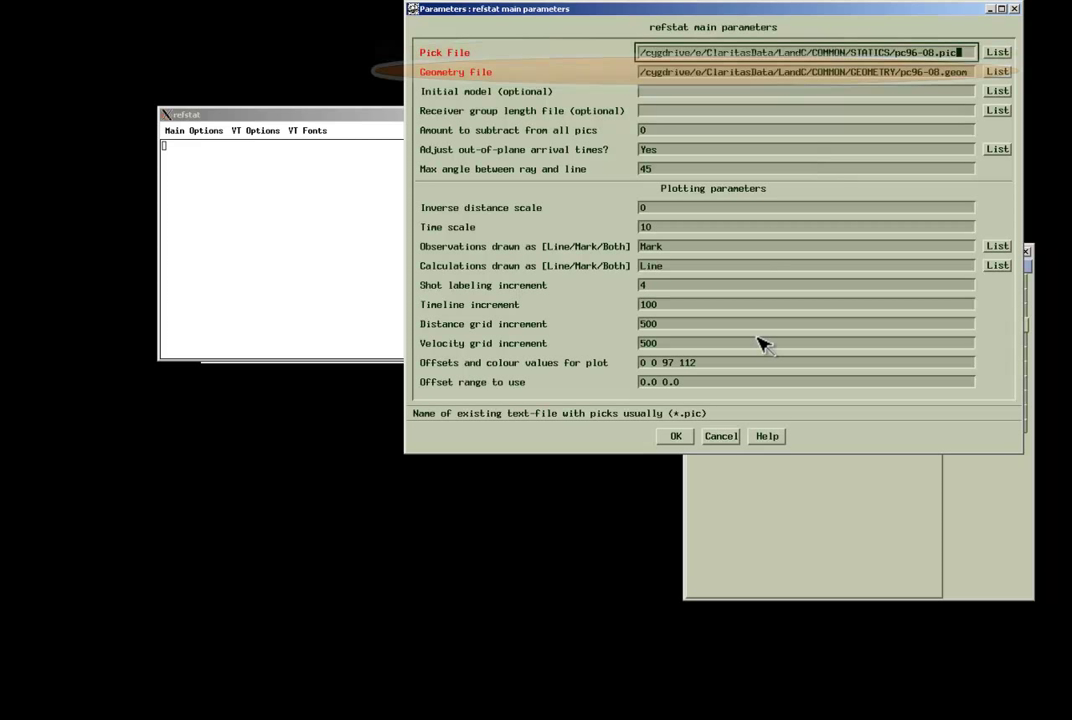
left_click(676, 437)
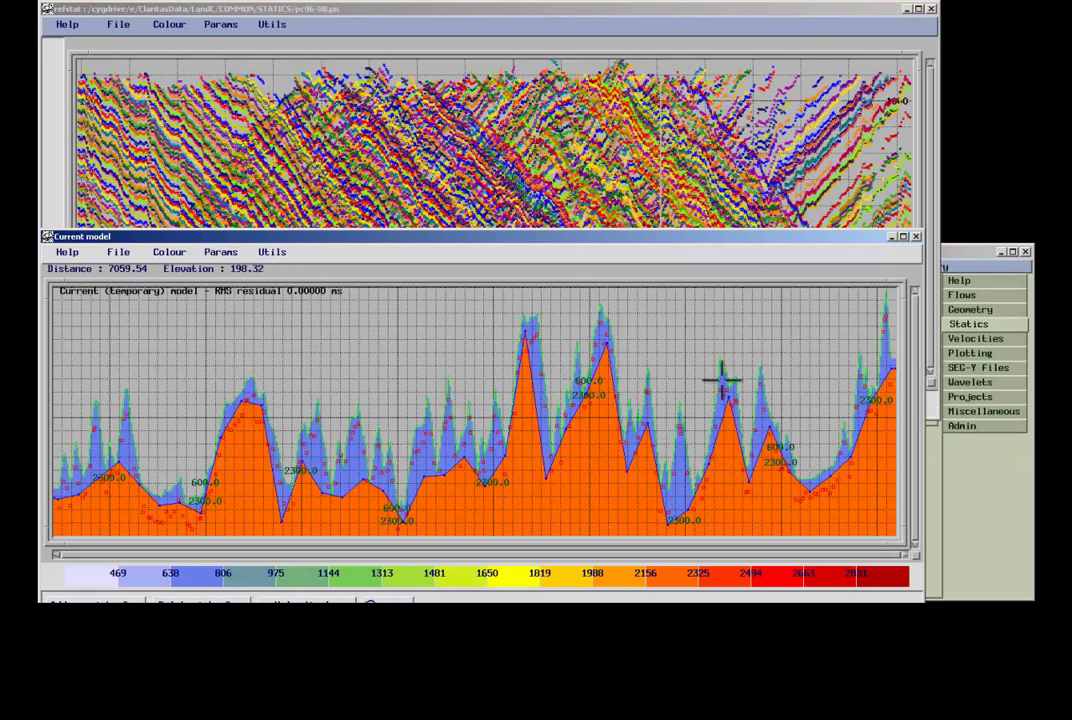
left_click(789, 12)
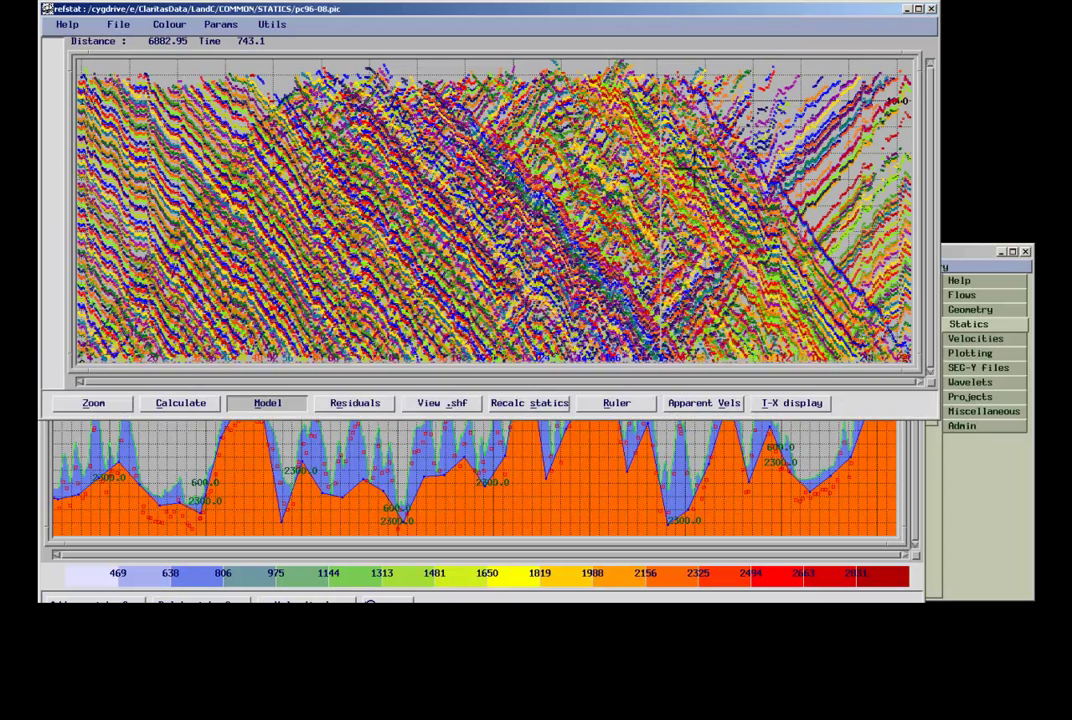
left_click(674, 455)
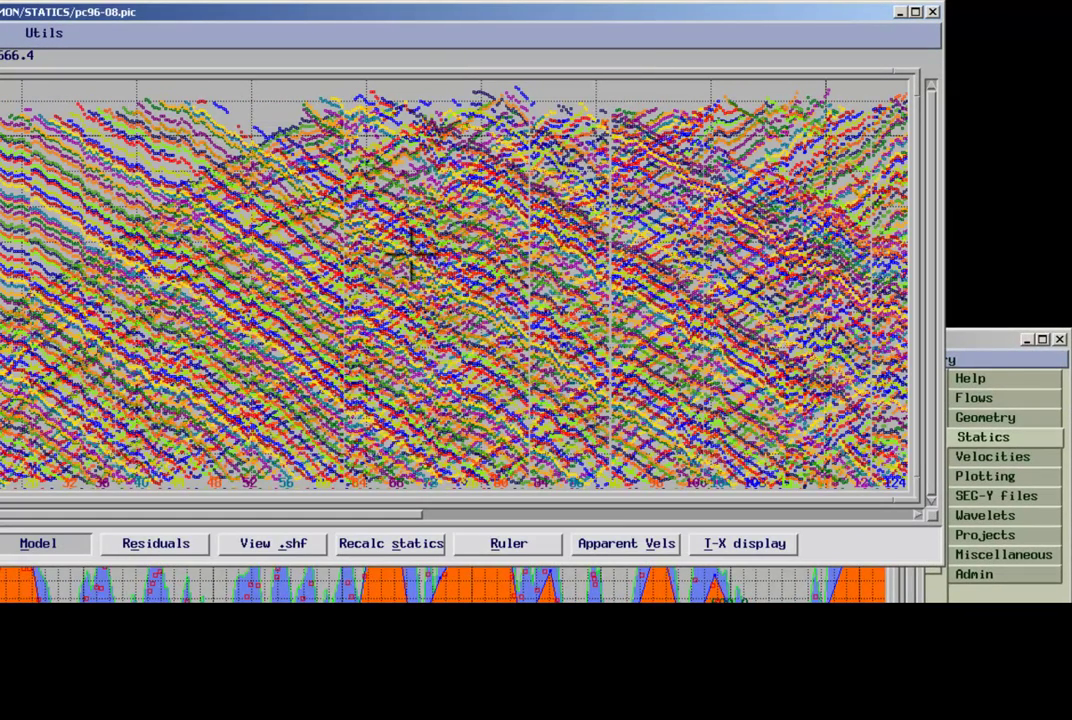
left_click_drag(410, 250, 630, 370)
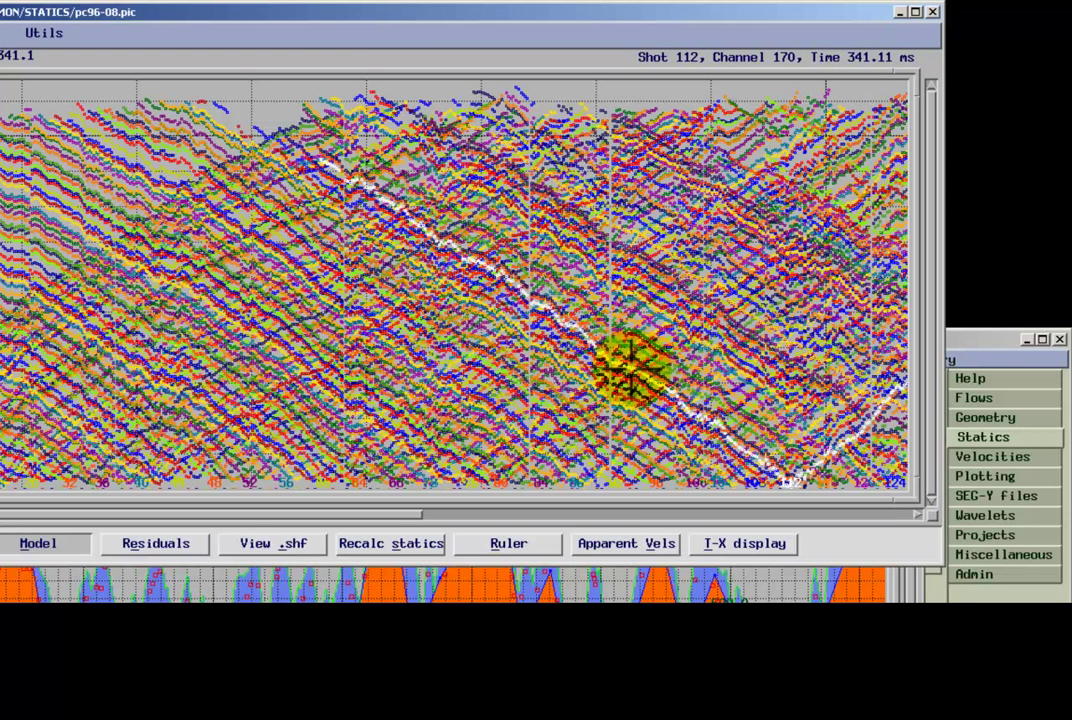
left_click_drag(630, 370, 630, 370)
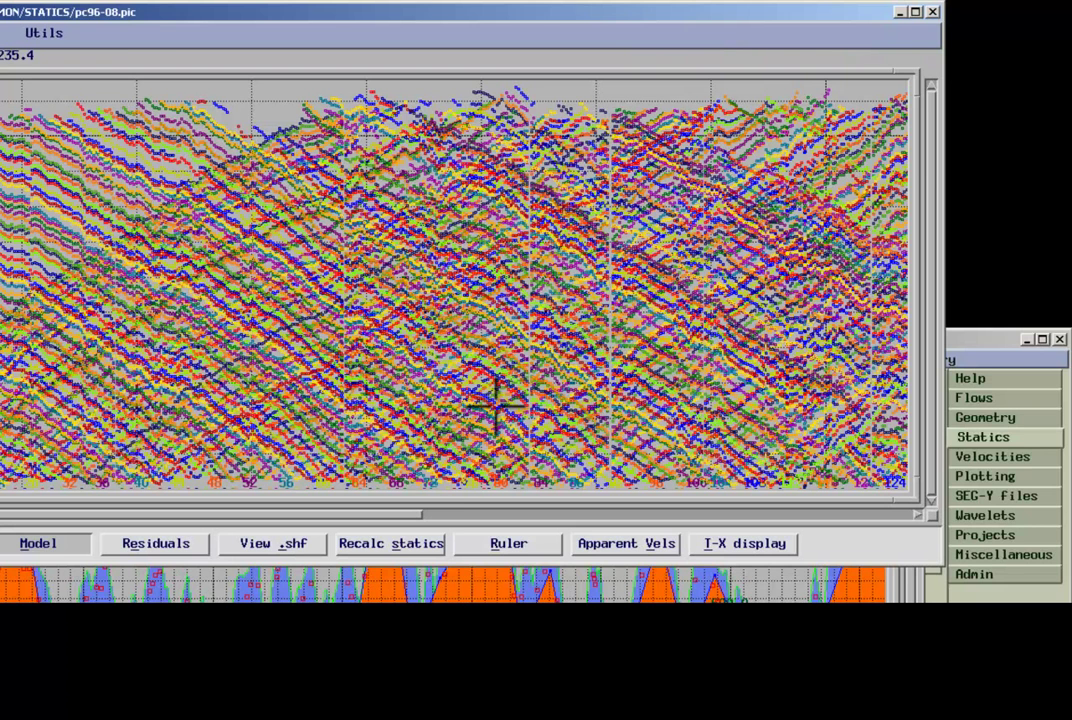
- Measure the first-break pick slope with the Ruler, reading 2256.15 m/s
left_click(510, 543)
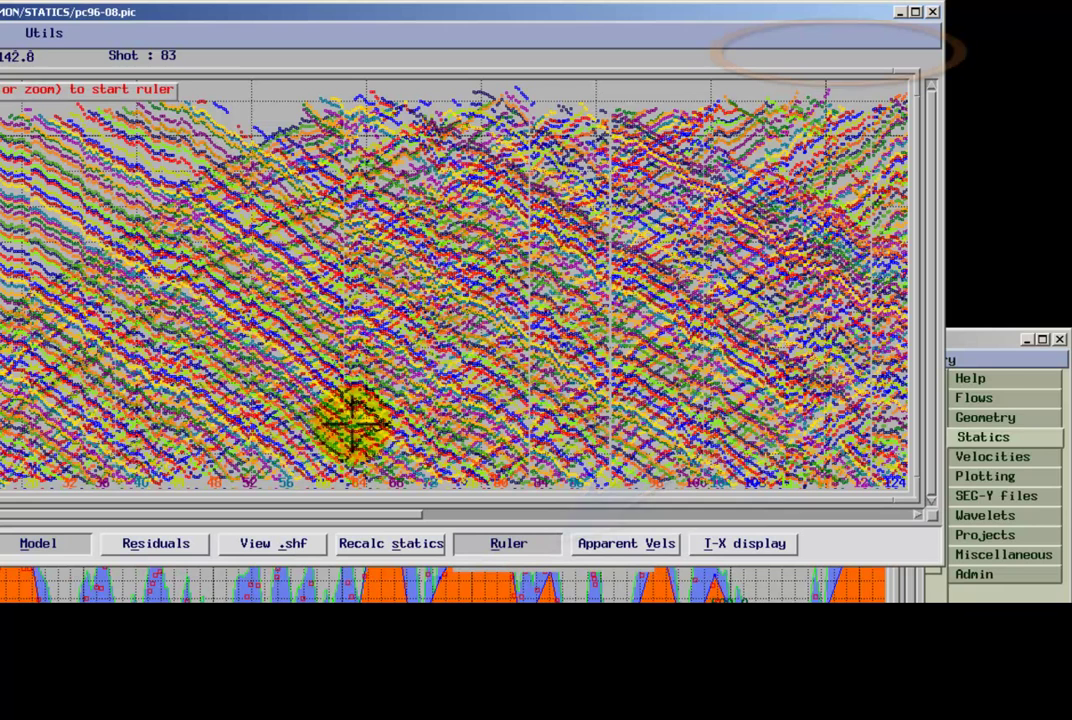
left_click_drag(293, 413, 678, 152)
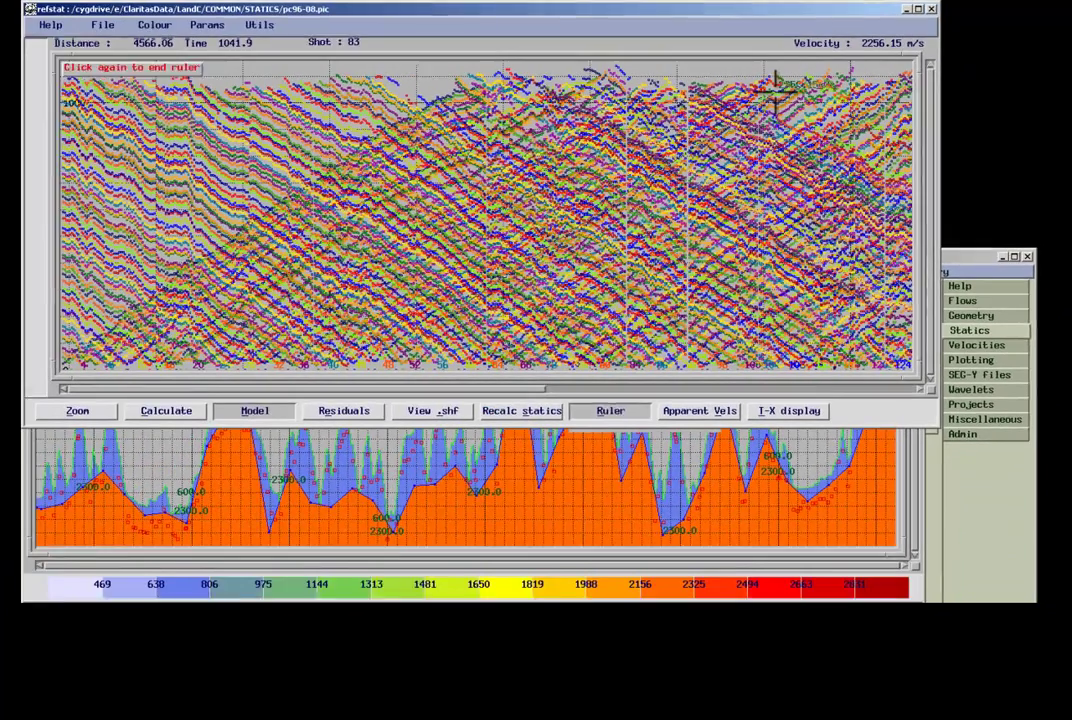
left_click(777, 88)
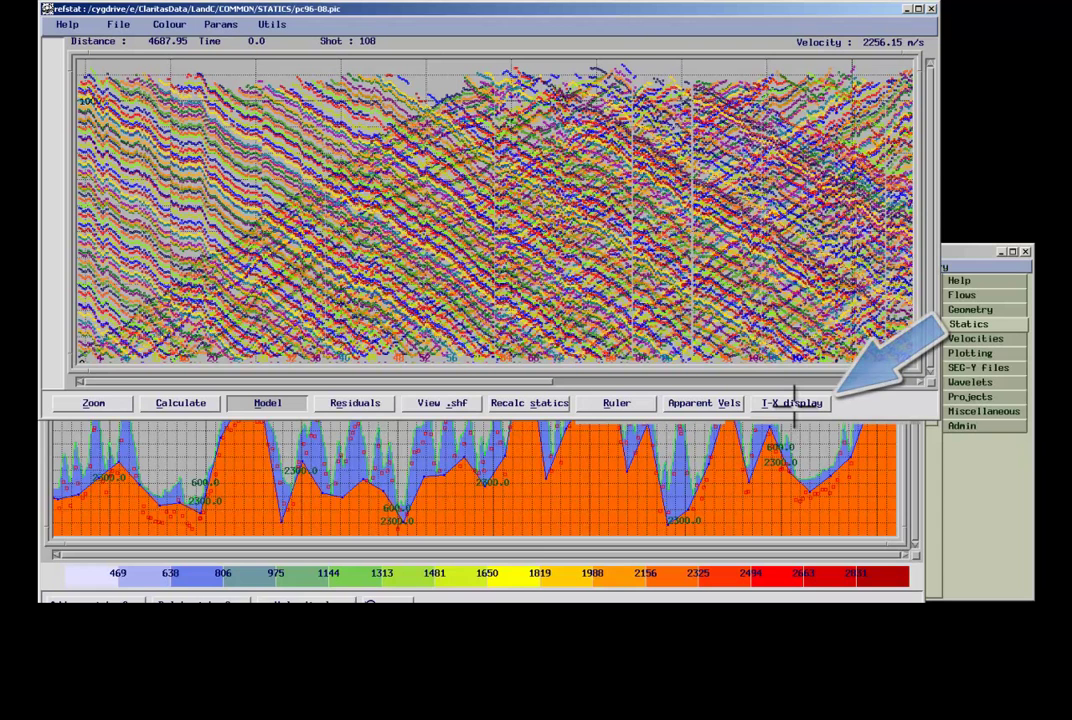
- Open the travel-time versus offset plot and measure the pick slope from the origin, about 2093 m/s
left_click(793, 403)
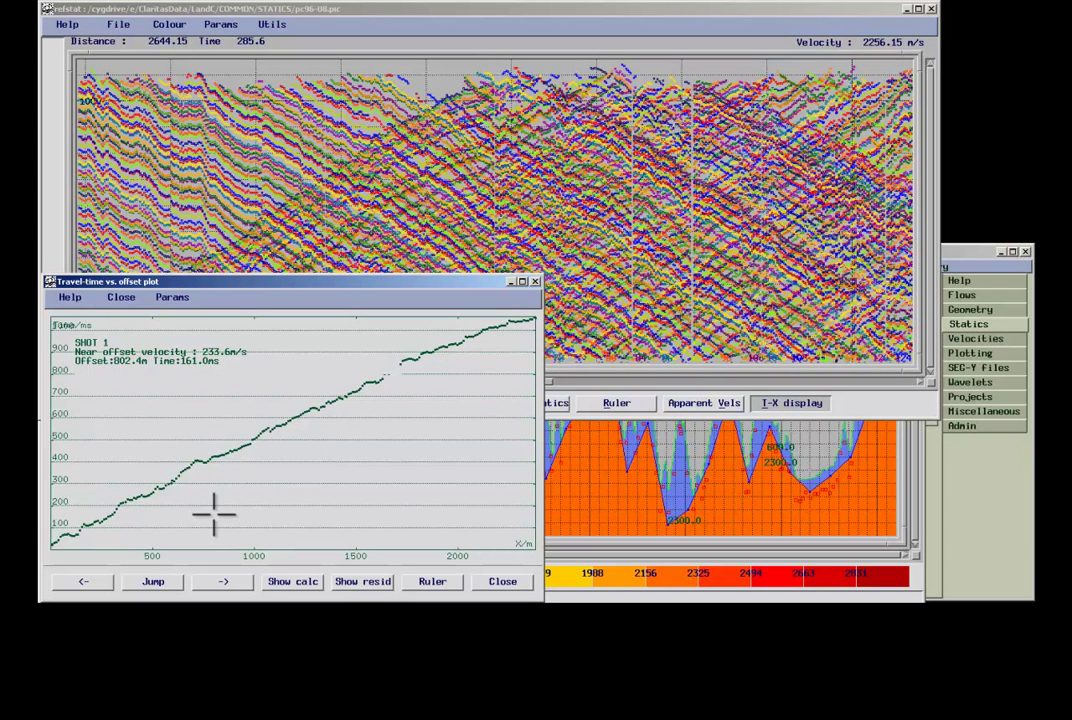
left_click(428, 581)
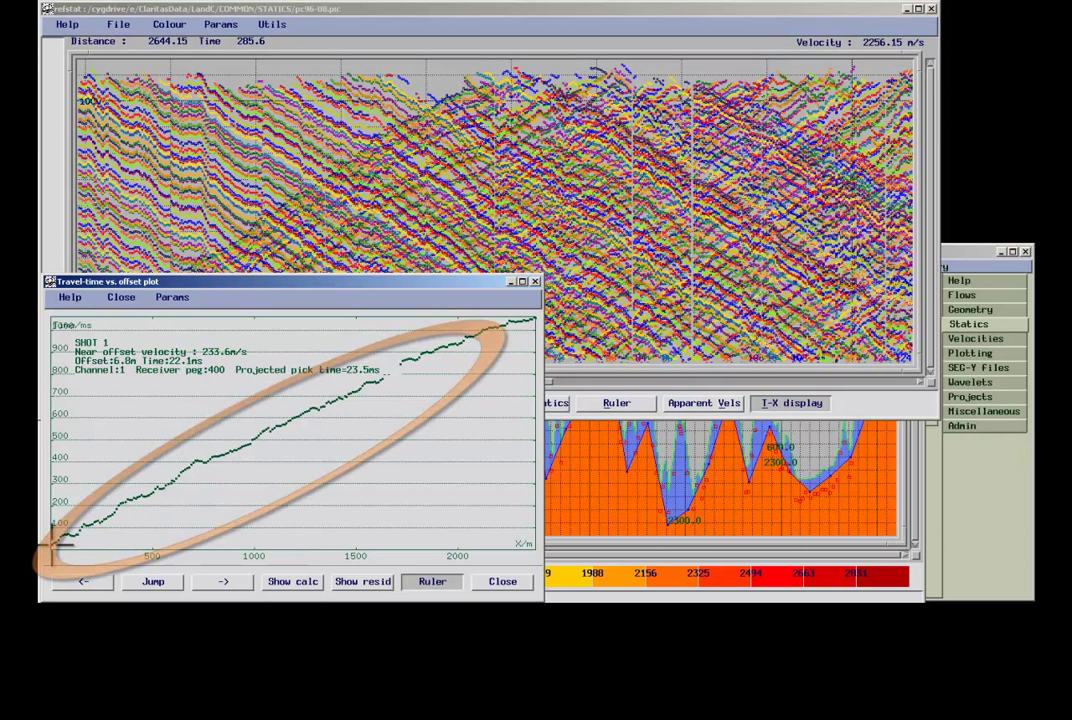
left_click_drag(60, 538, 395, 390)
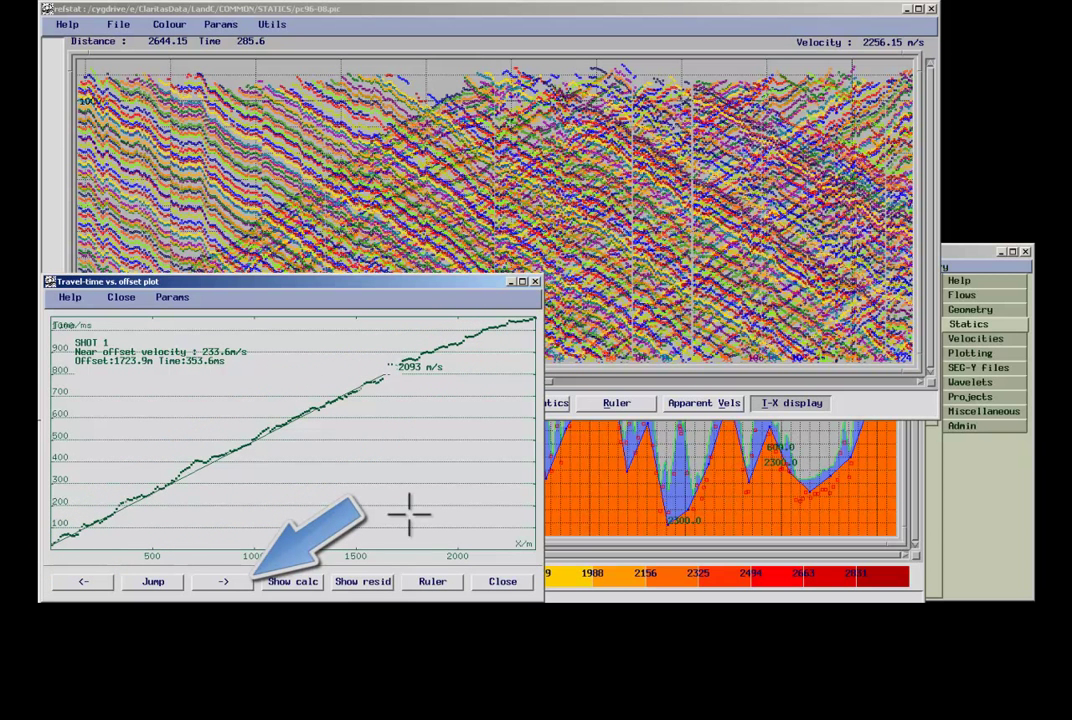
- Step forward through the shots to SHOT 100
left_click(236, 586)
left_click(232, 586)
left_click(230, 586)
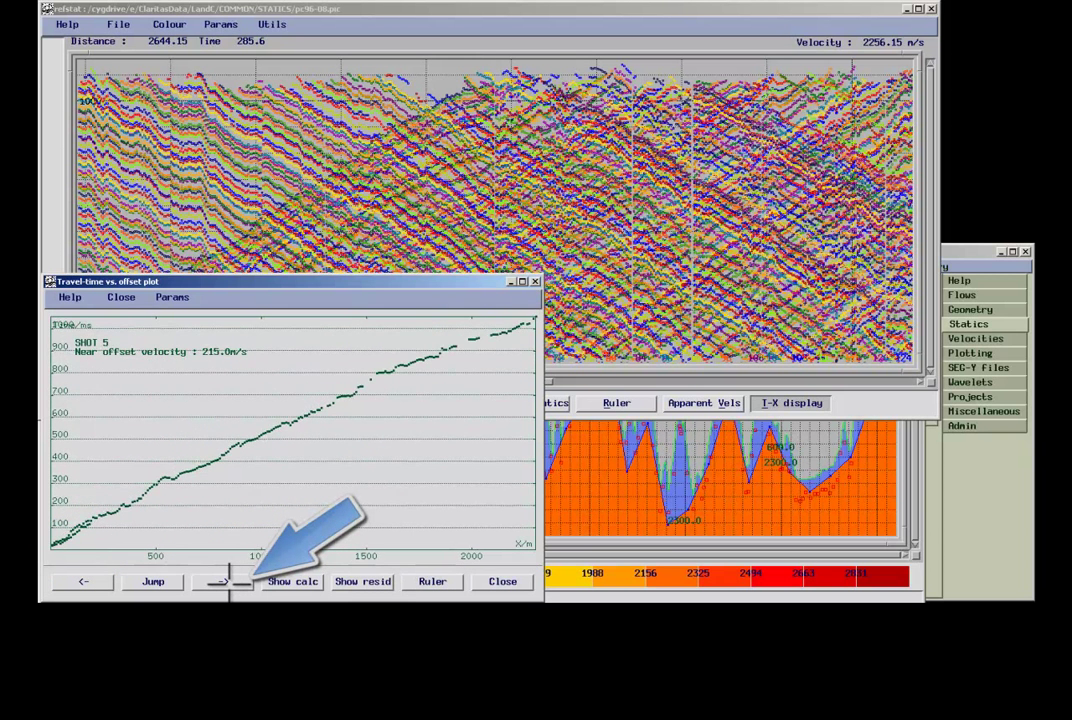
left_click(229, 586)
left_click(230, 583)
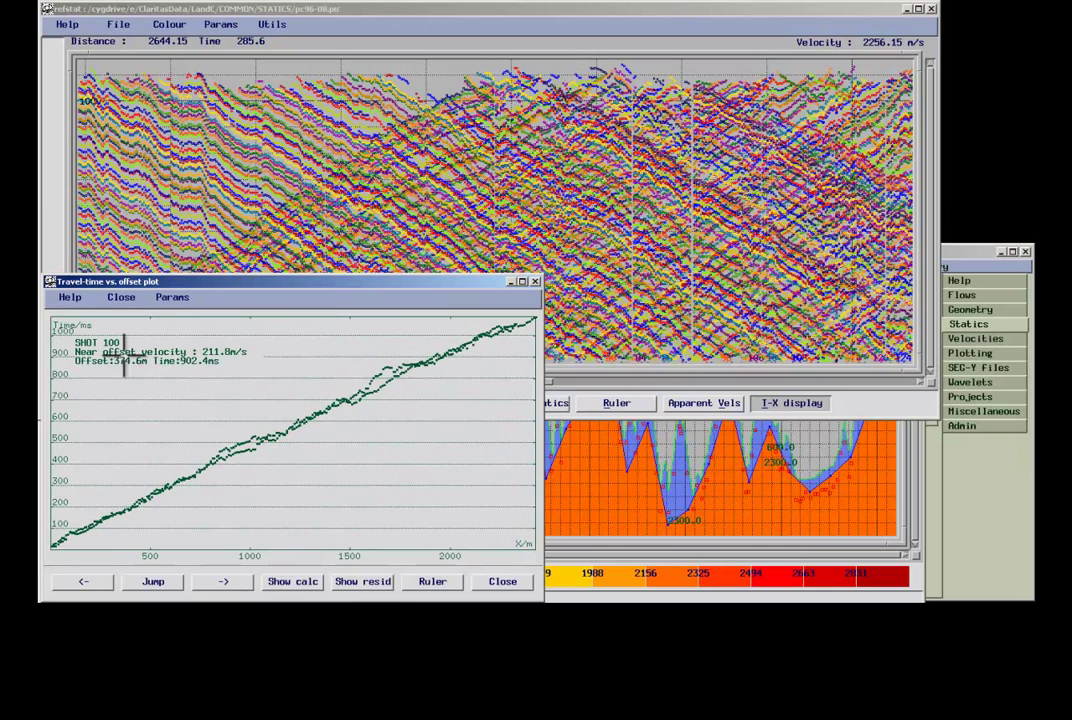
- Close the travel-time plot and open the current model velocities display
left_click(121, 297)
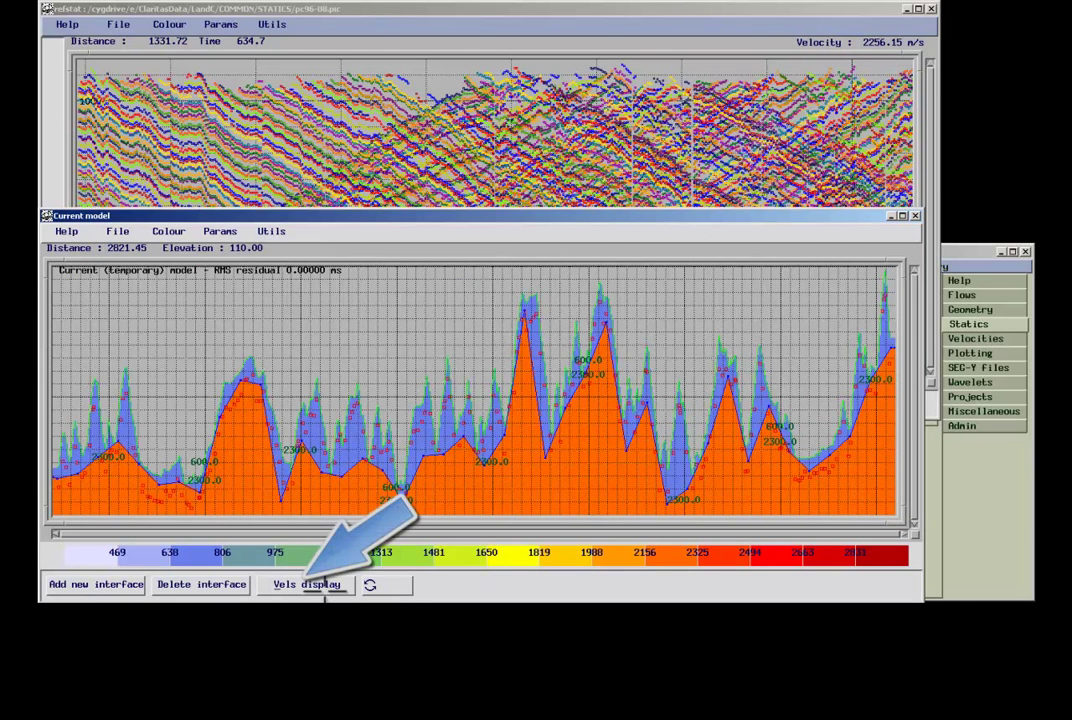
left_click(322, 585)
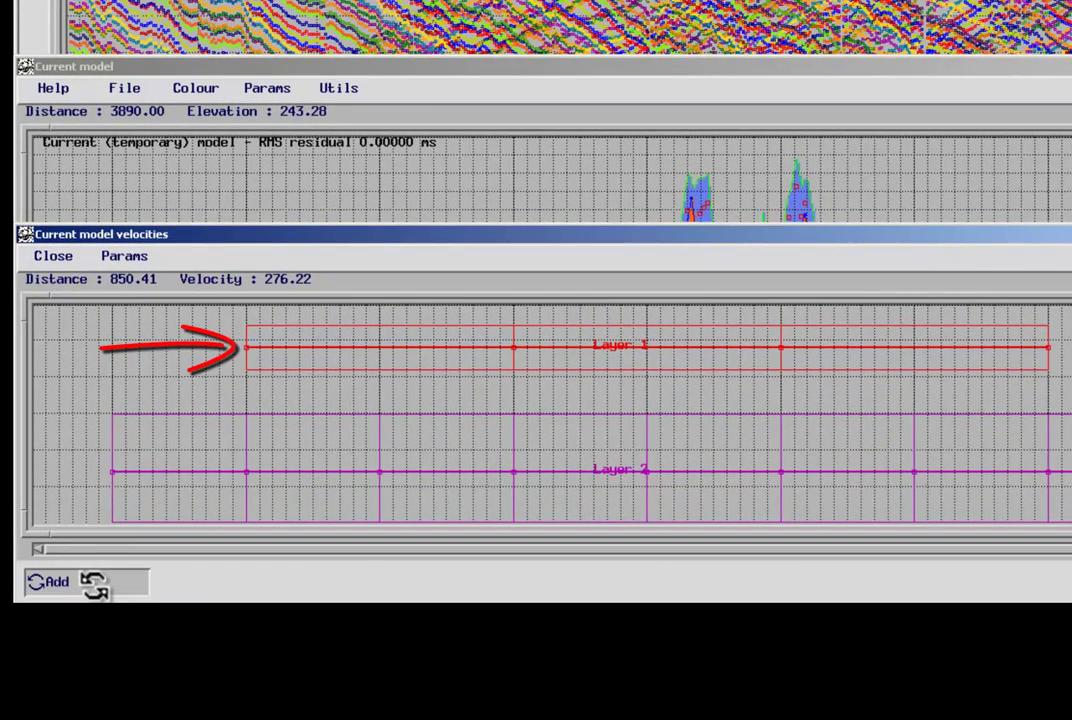
left_click(105, 583)
left_click(105, 583)
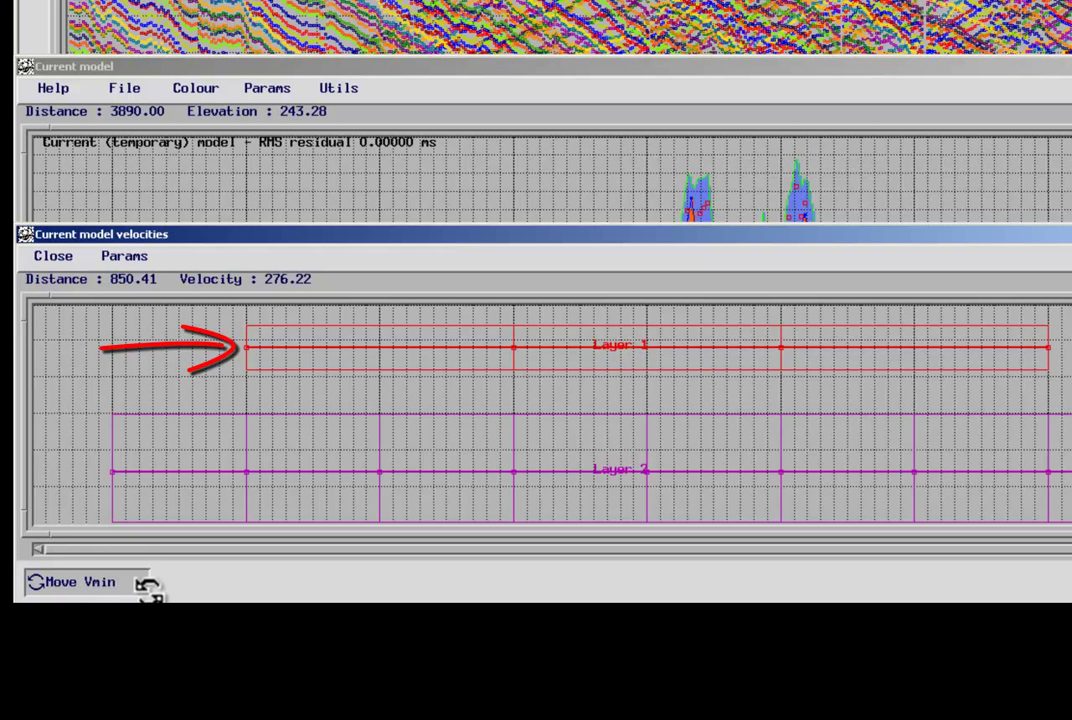
- Shift Layer 1's velocity limits for all nodes, lowering Vmax, then set the mode to Fix
left_click(112, 578)
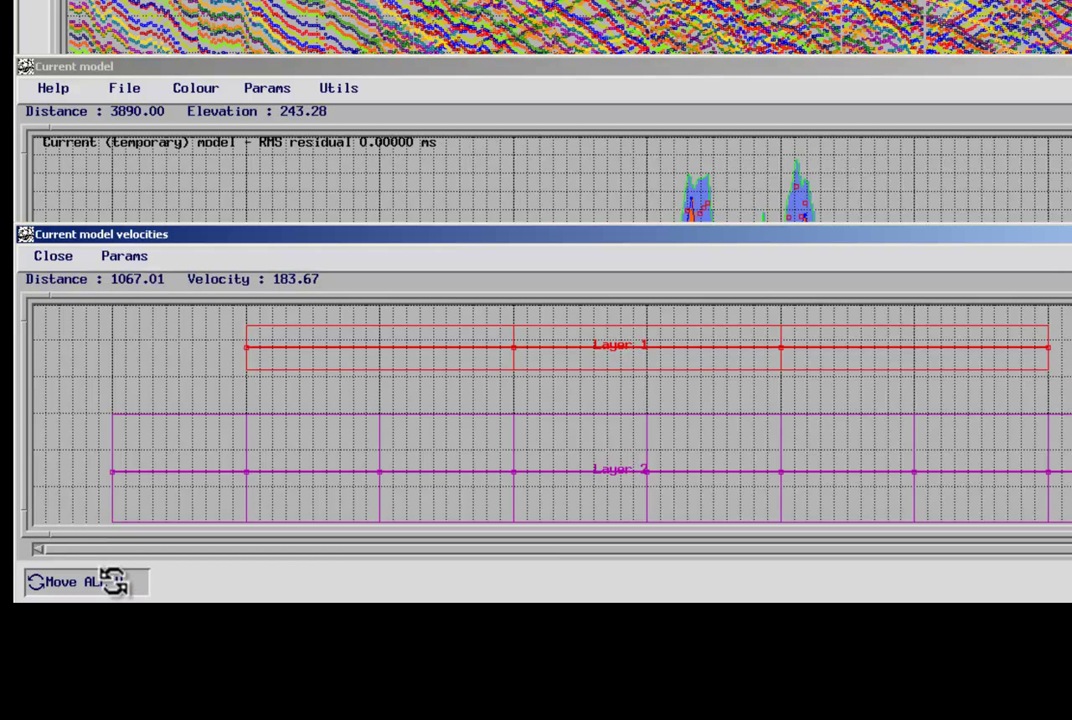
left_click(240, 322)
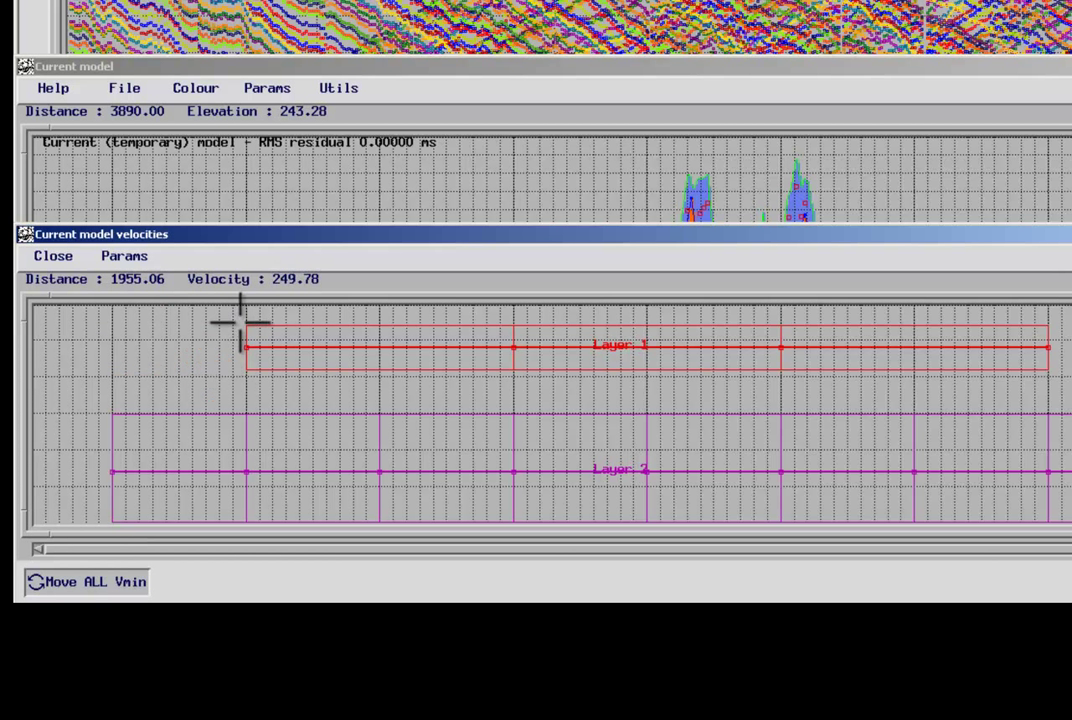
left_click(112, 583)
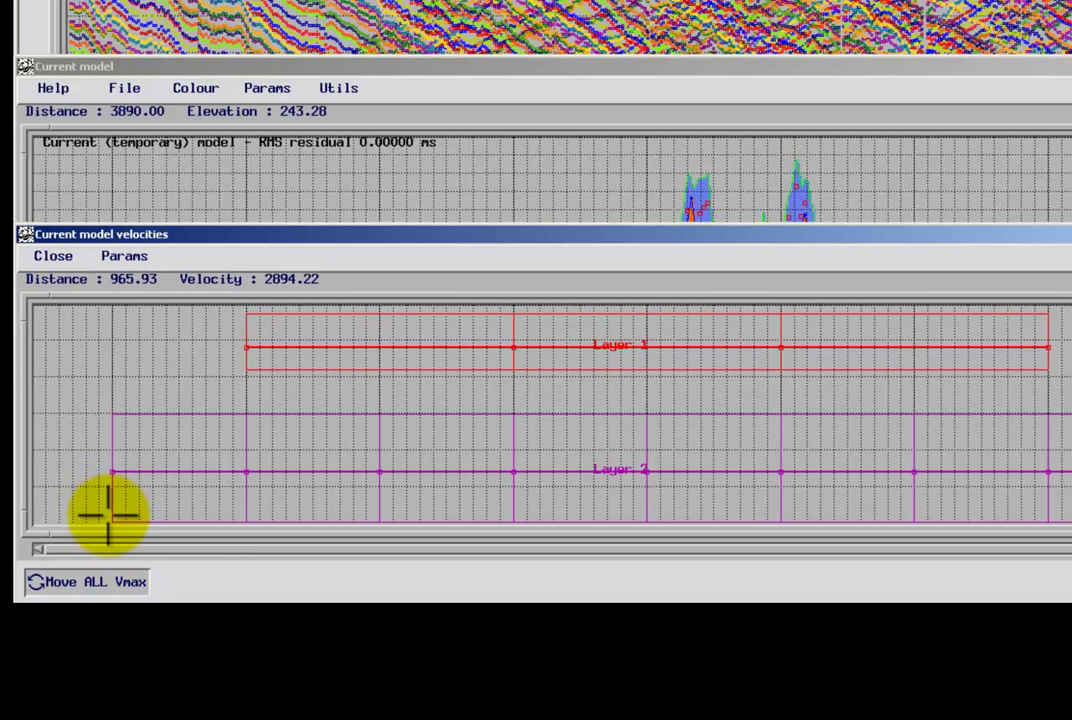
left_click_drag(246, 370, 242, 390)
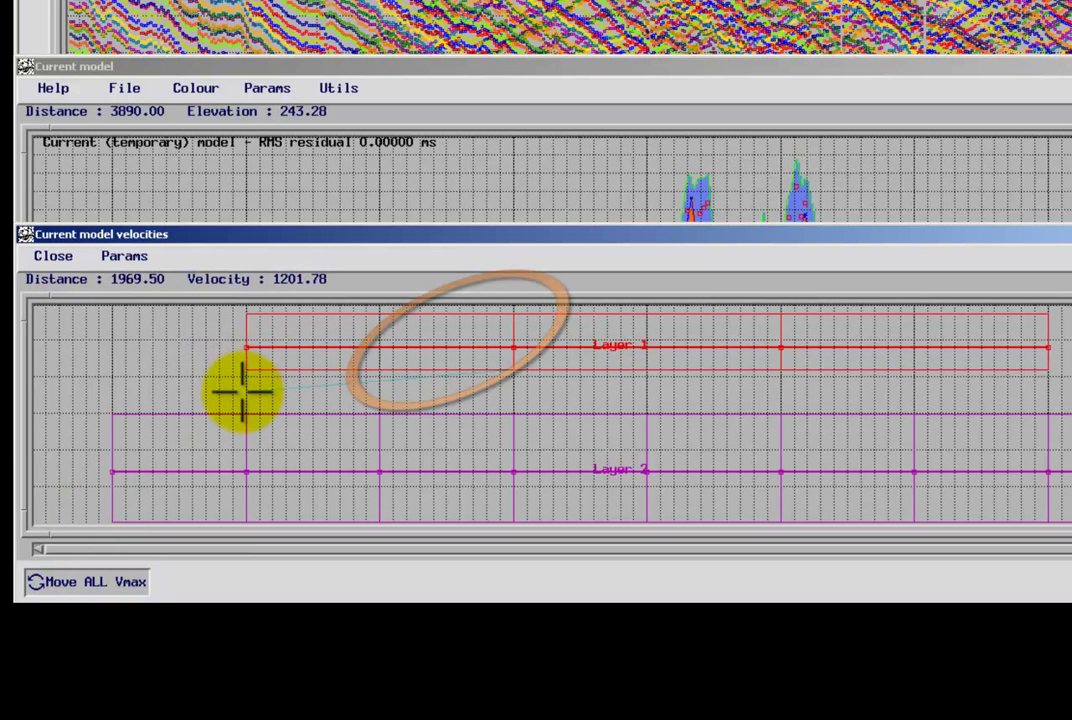
left_click(100, 580)
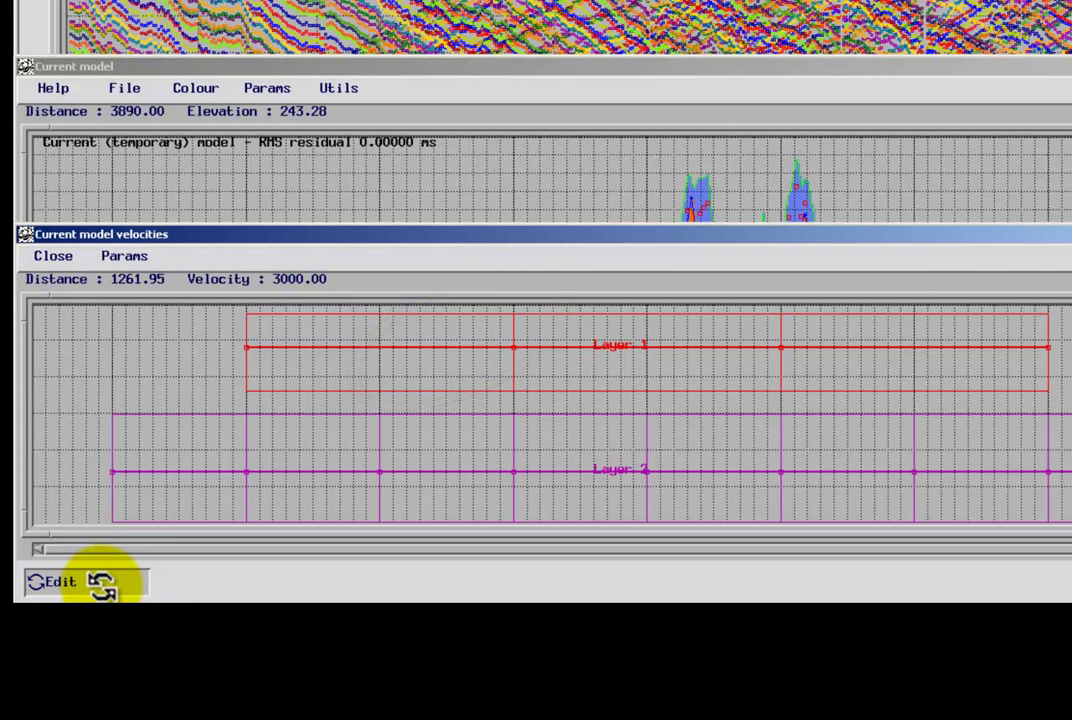
left_click(100, 581)
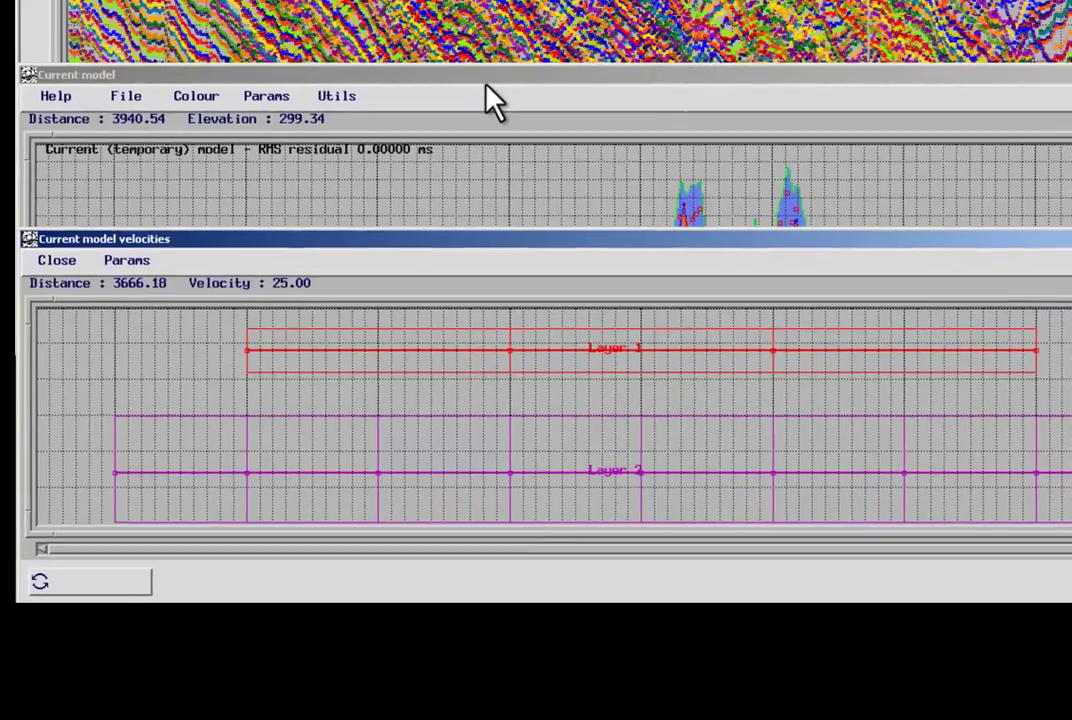
- Raise the main refstat window and open the inversion parameters with output root name demo
left_click(368, 40)
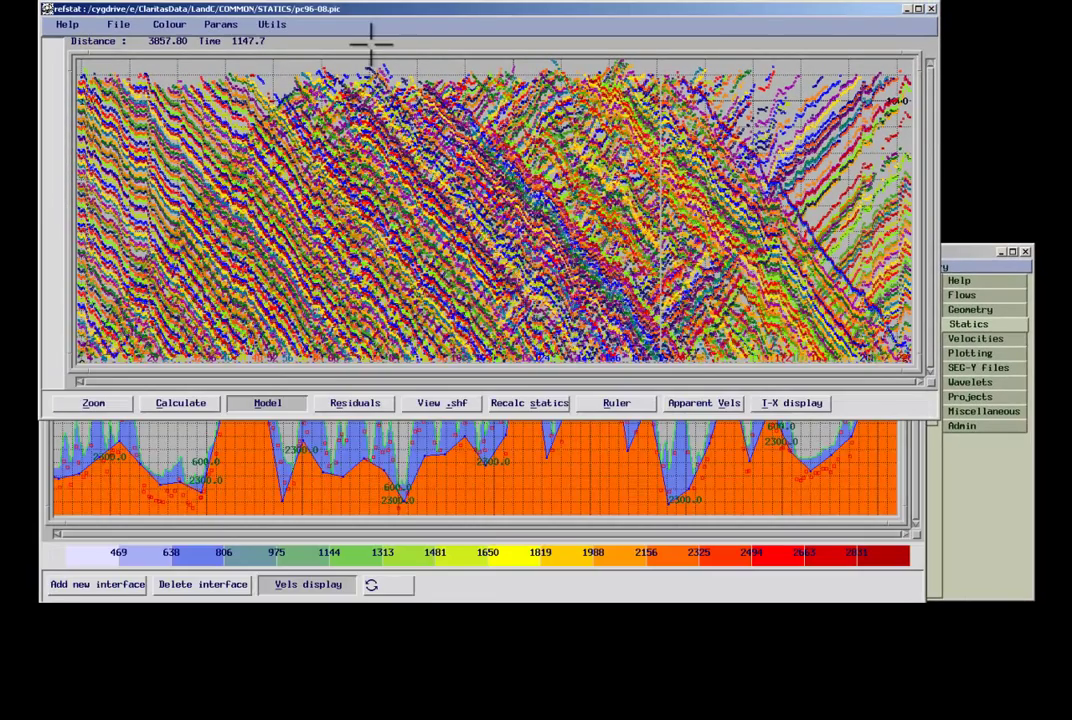
left_click(191, 402)
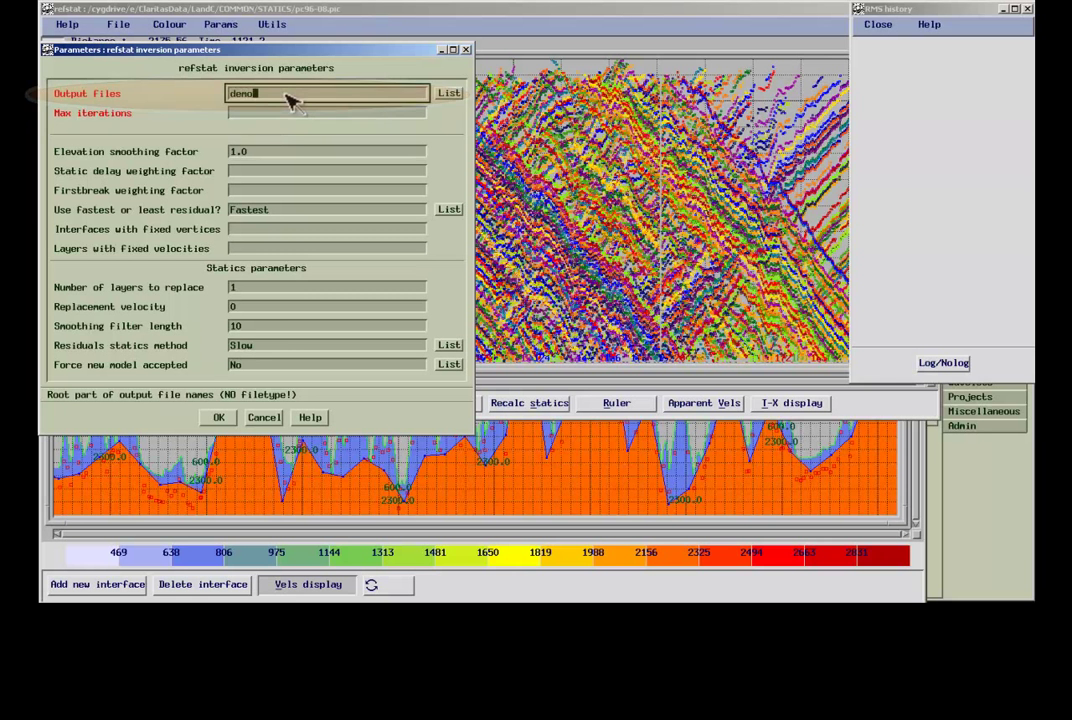
- Set Max iterations to 10 and run the inversion
left_click(278, 117)
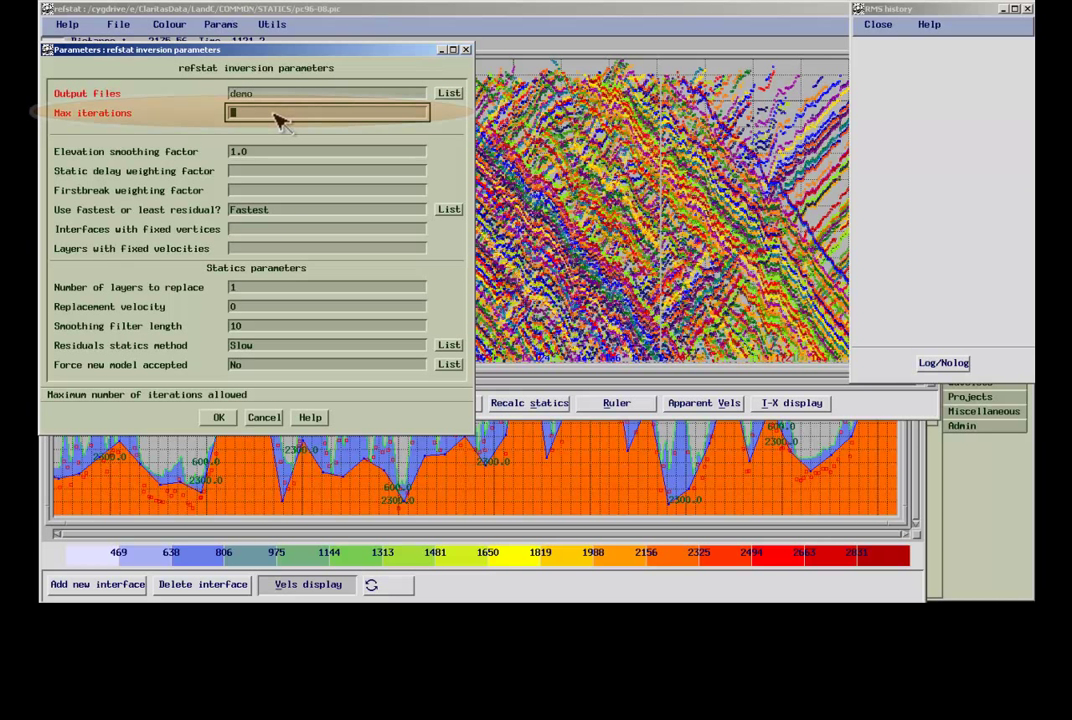
type("10")
left_click(218, 417)
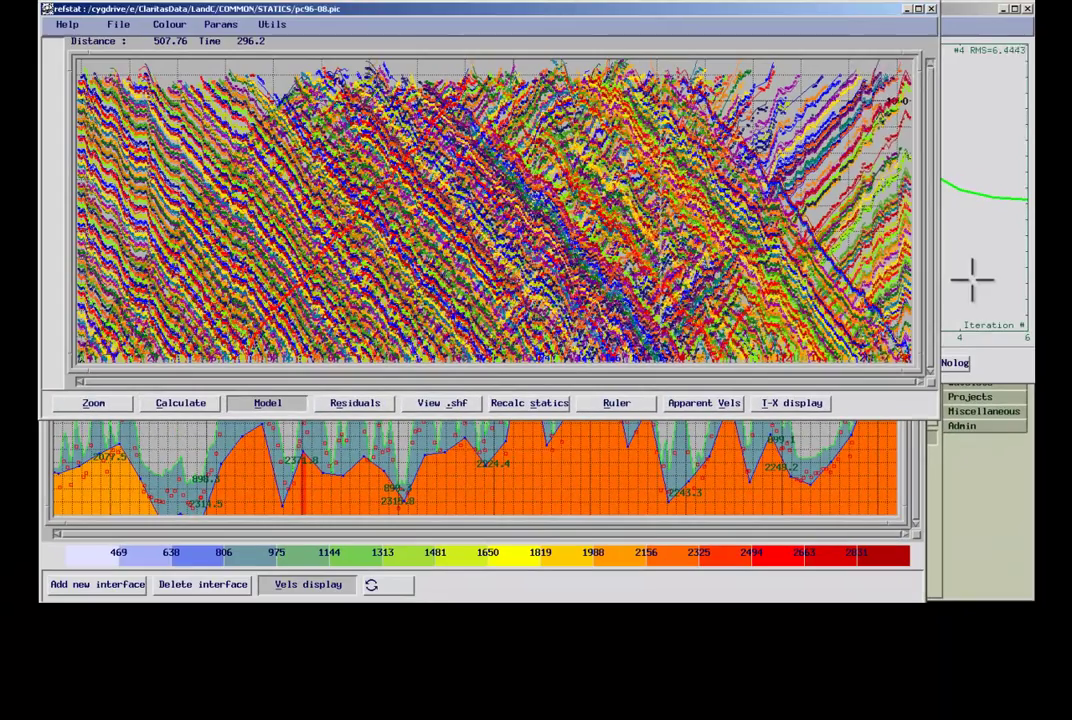
- Check the RMS history, now 16.46 ms, then open the current model's Vels display
left_click(972, 280)
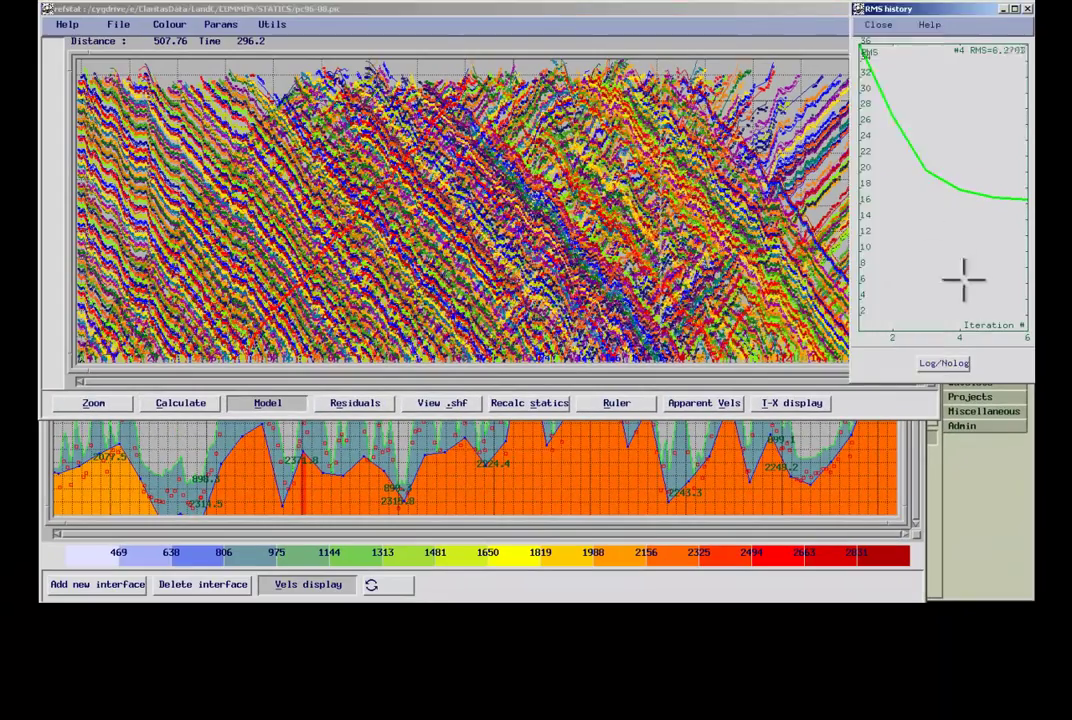
left_click(762, 530)
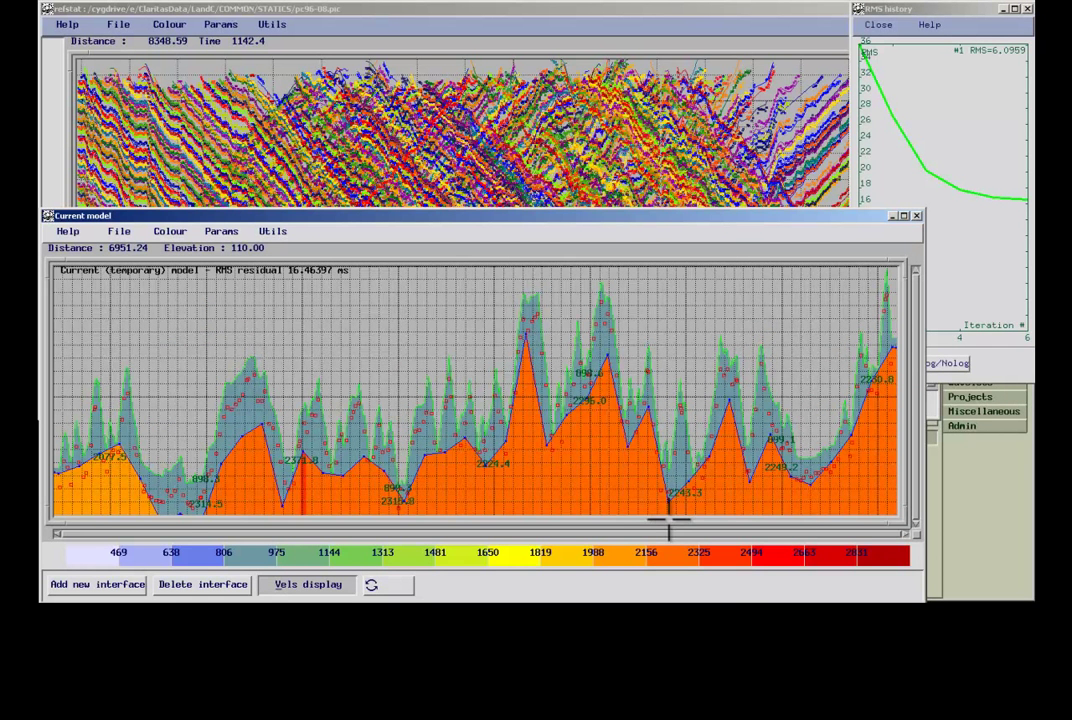
left_click(308, 584)
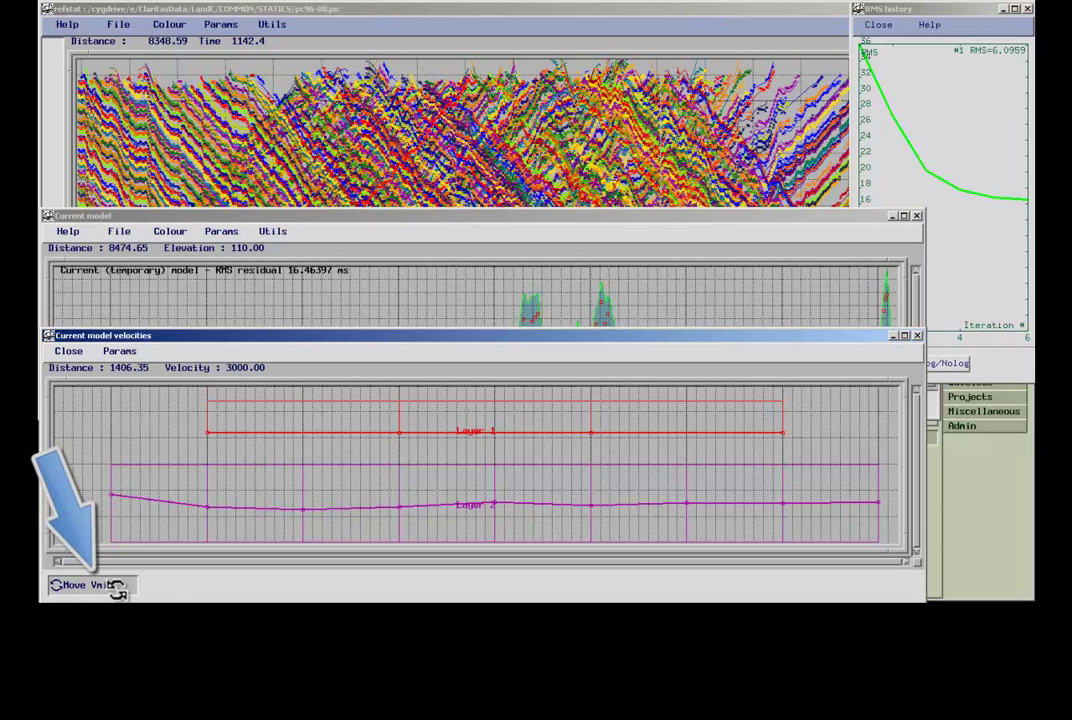
- Redraw Layer 1's maximum velocity line through four points and double Layer 2's velocity nodes
left_click(207, 447)
left_click(399, 455)
left_click(591, 450)
left_click(784, 452)
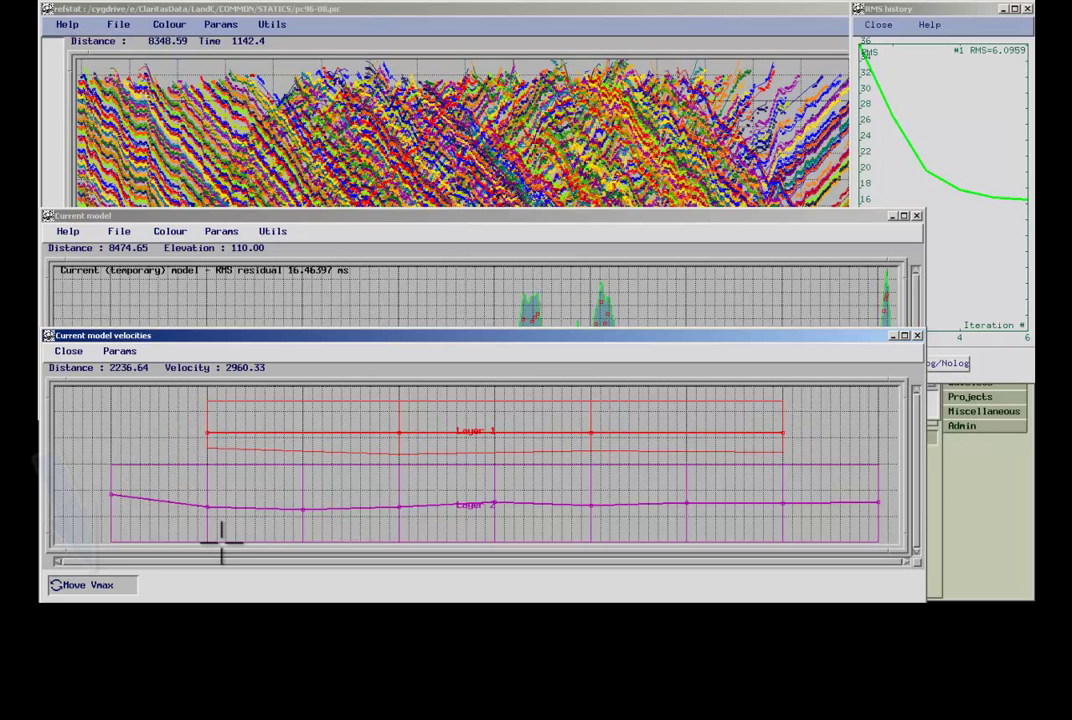
left_click(98, 584)
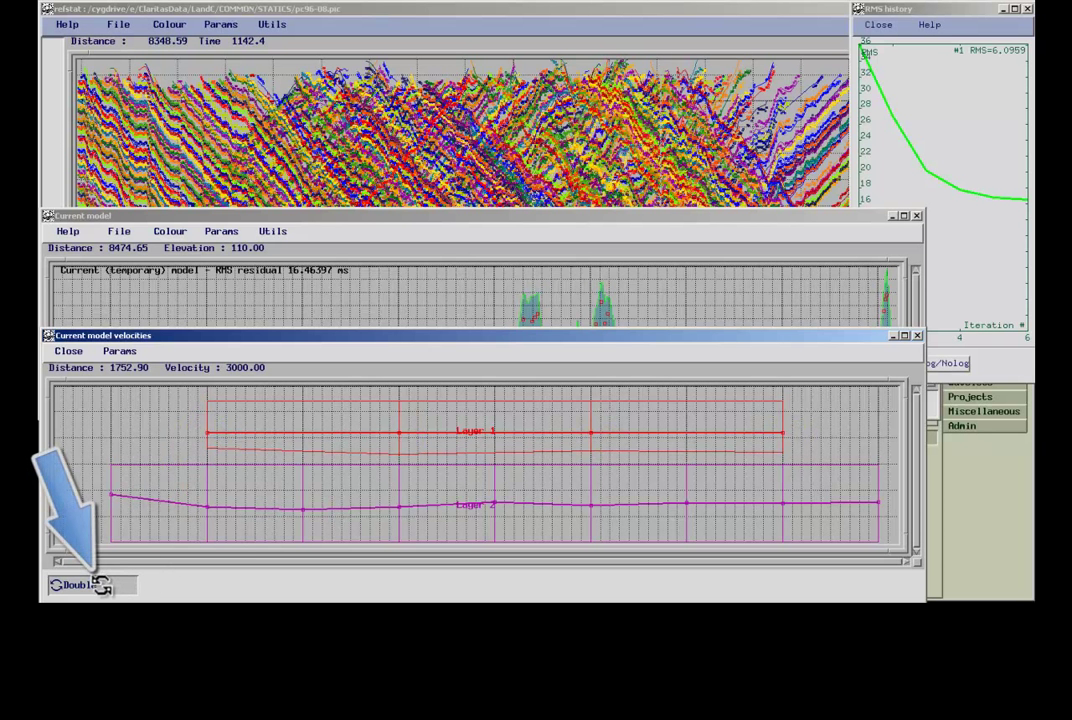
left_click(124, 490)
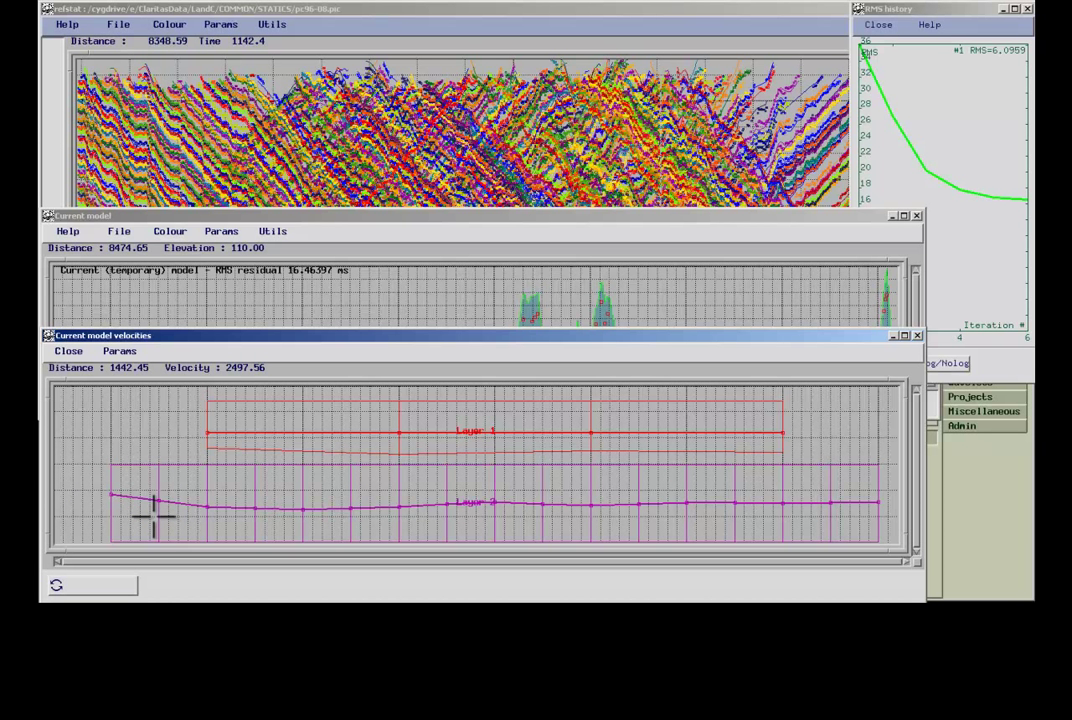
- Lower a refractor interface vertex in the current model and cycle the mode back to Edit
left_click(416, 226)
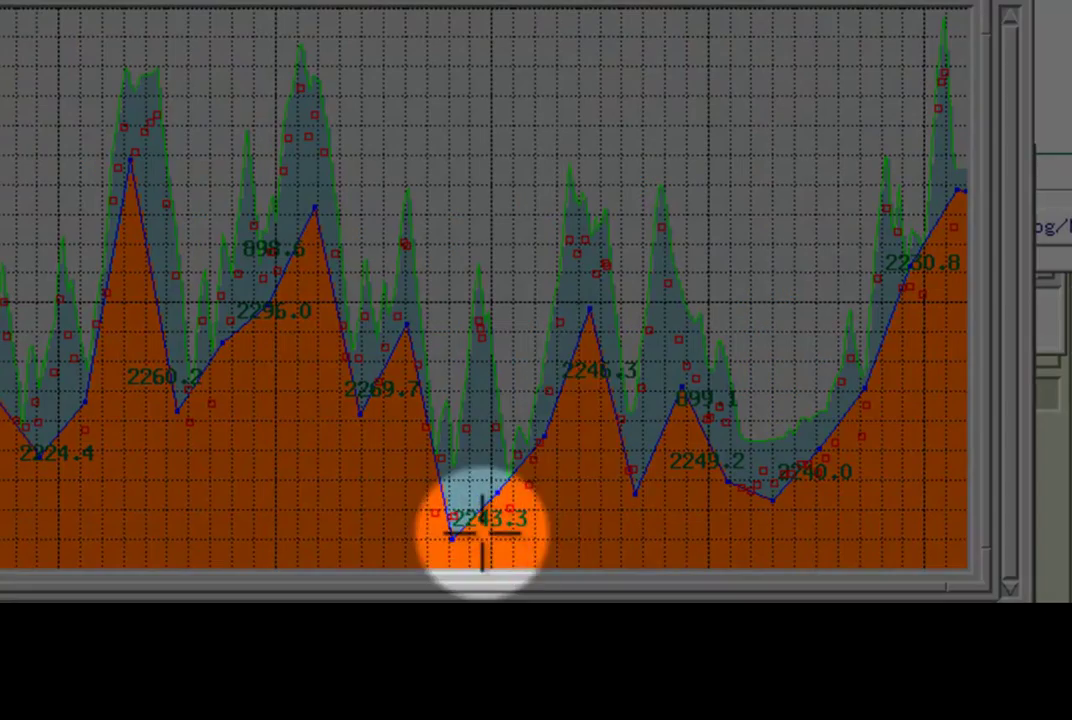
left_click_drag(591, 371, 617, 382)
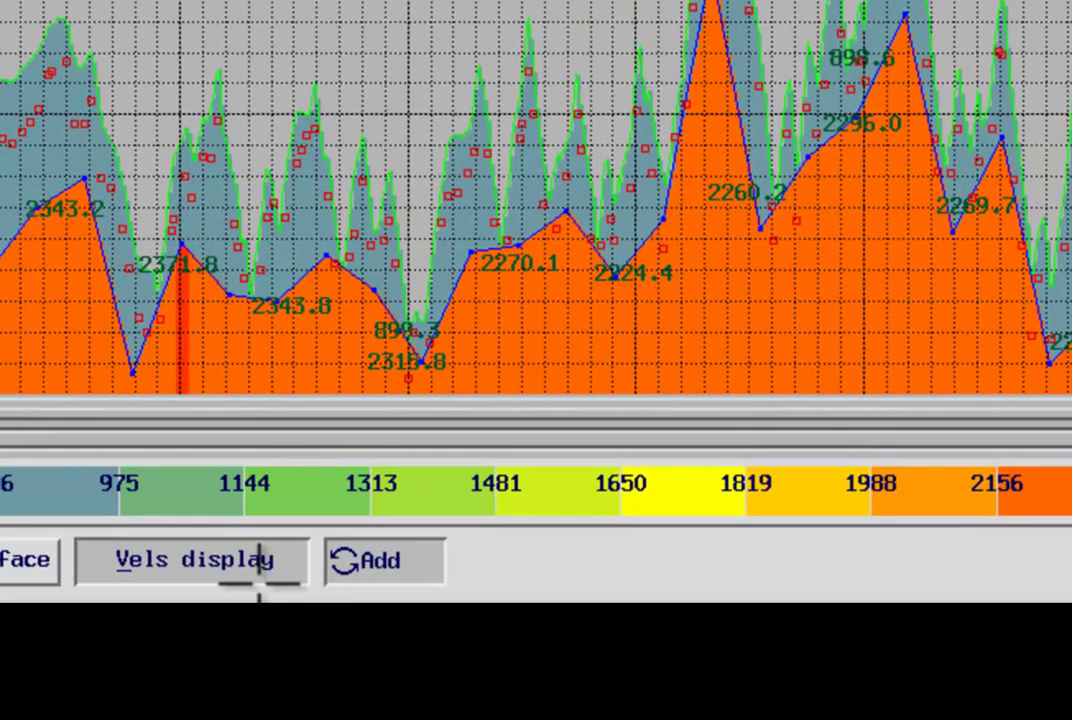
left_click(397, 564)
left_click(407, 565)
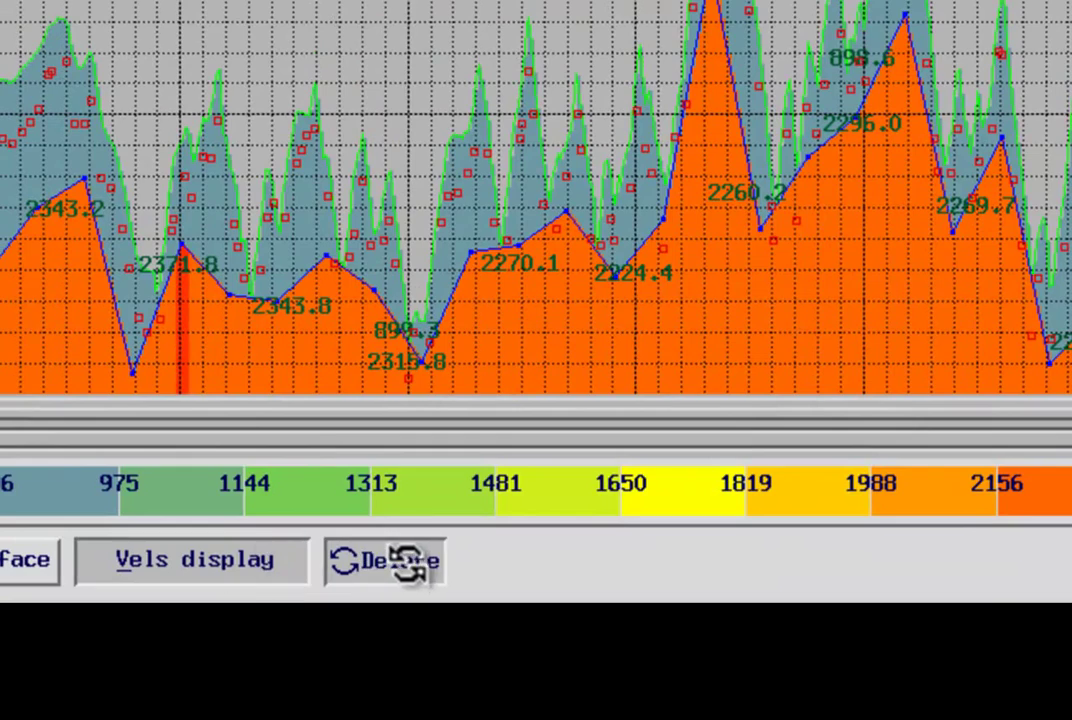
left_click(408, 567)
left_click(410, 572)
left_click(410, 572)
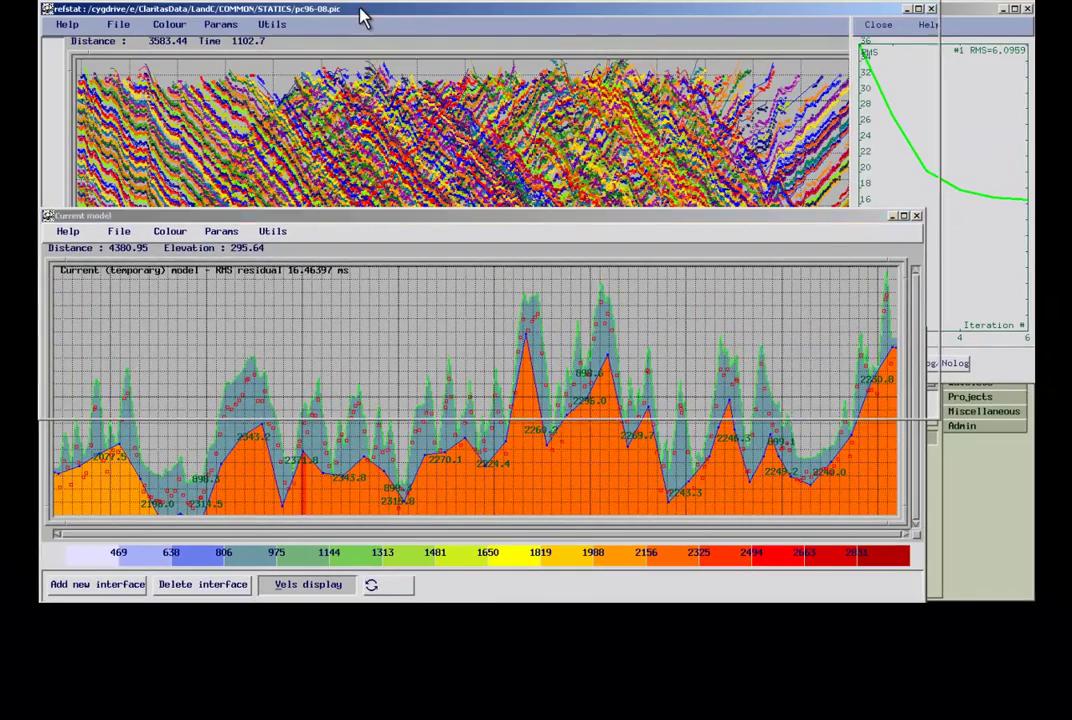
- Re-run the inversion with Force new model accepted set to Yes
left_click(362, 17)
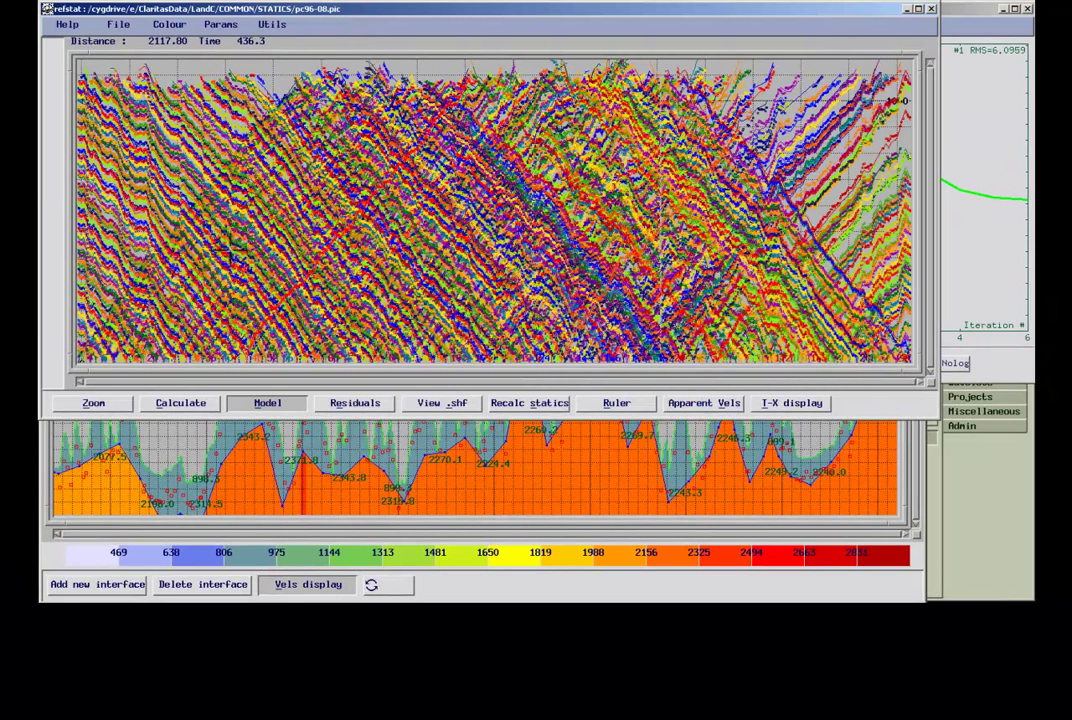
left_click(188, 402)
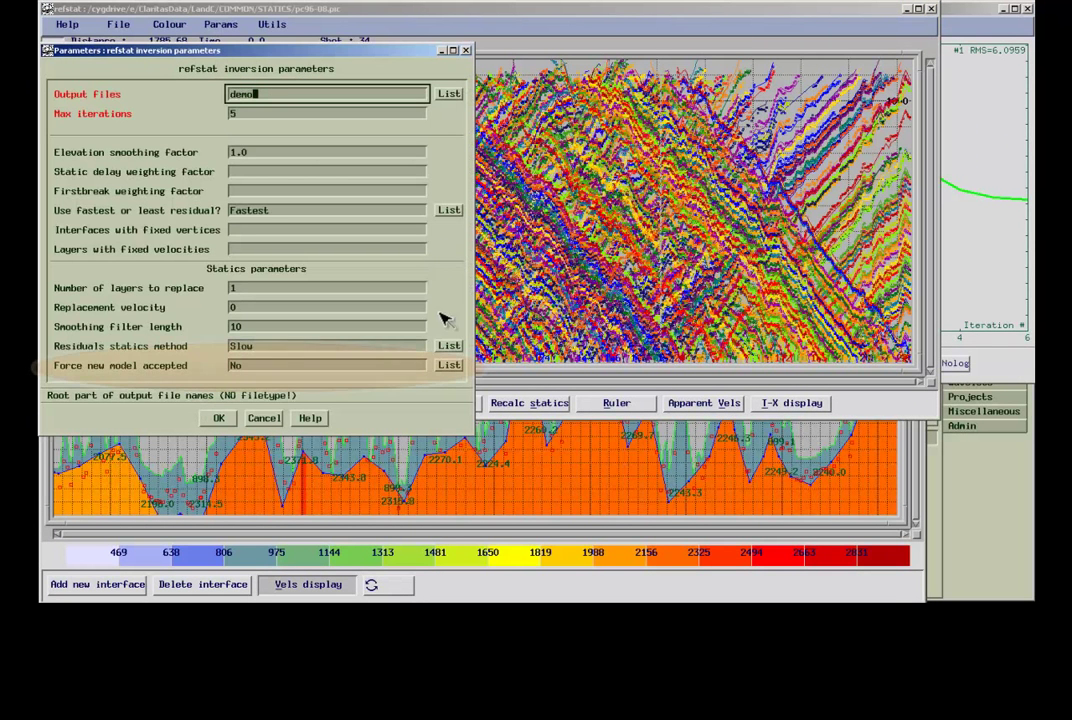
left_click(327, 371)
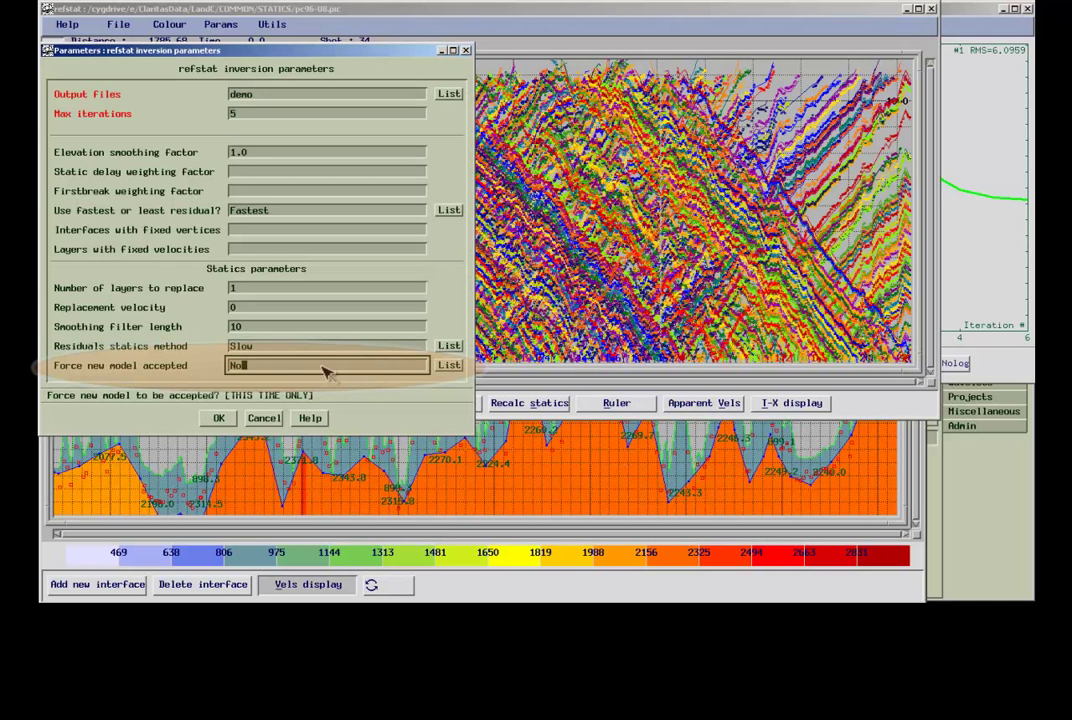
left_click(453, 366)
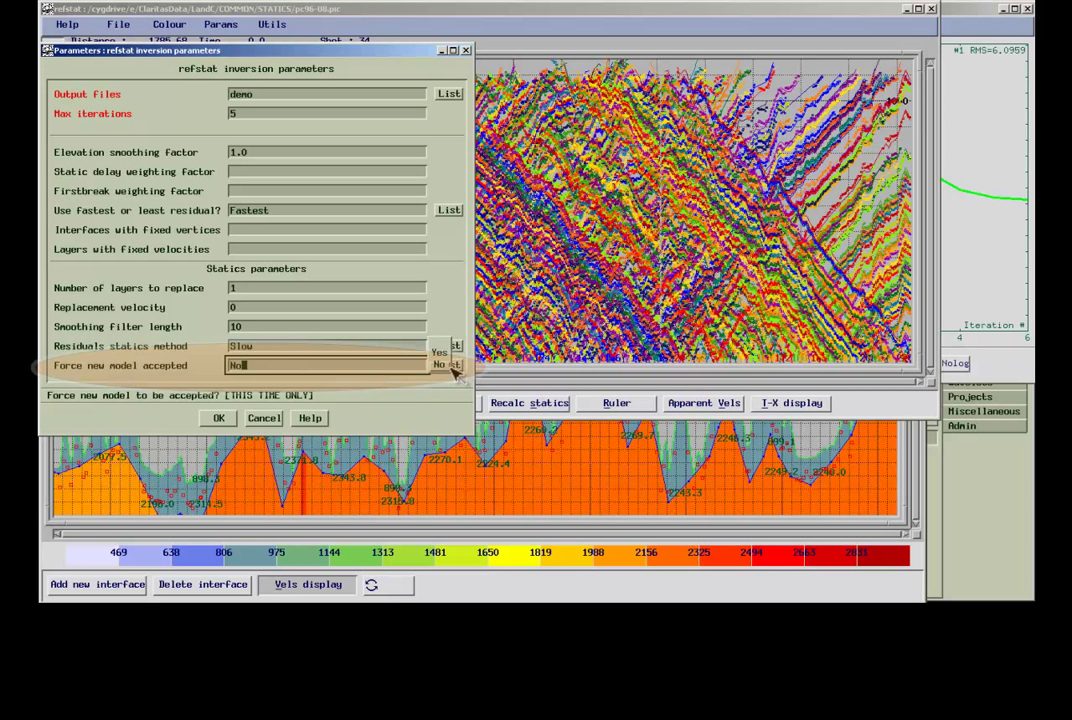
left_click(439, 352)
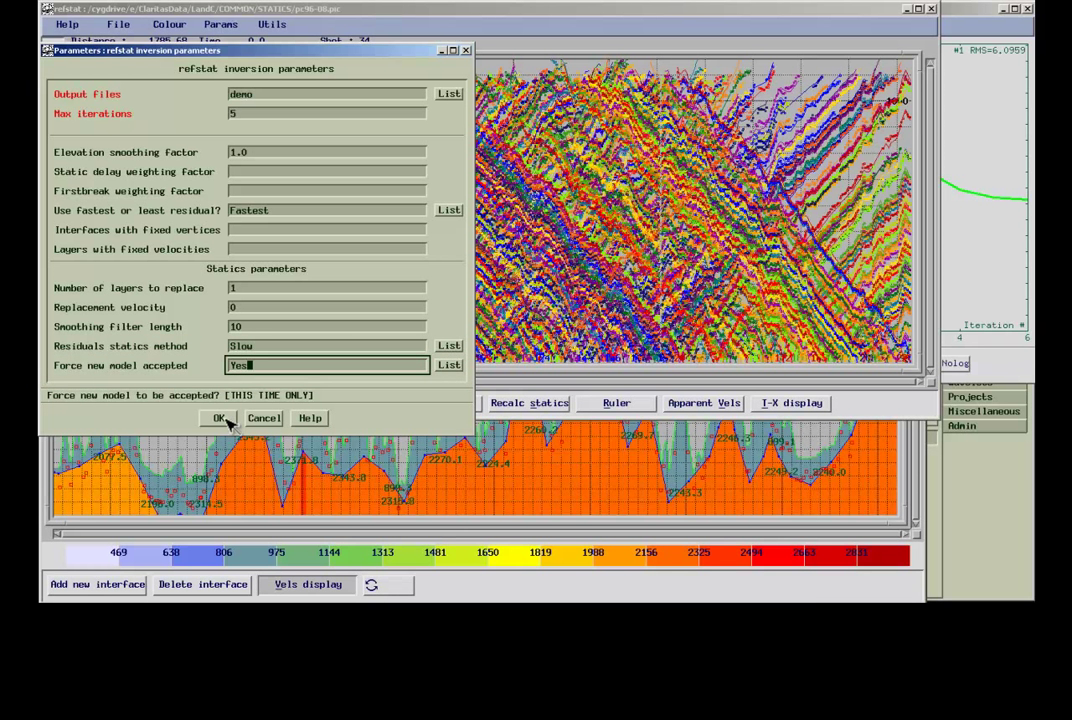
left_click(224, 419)
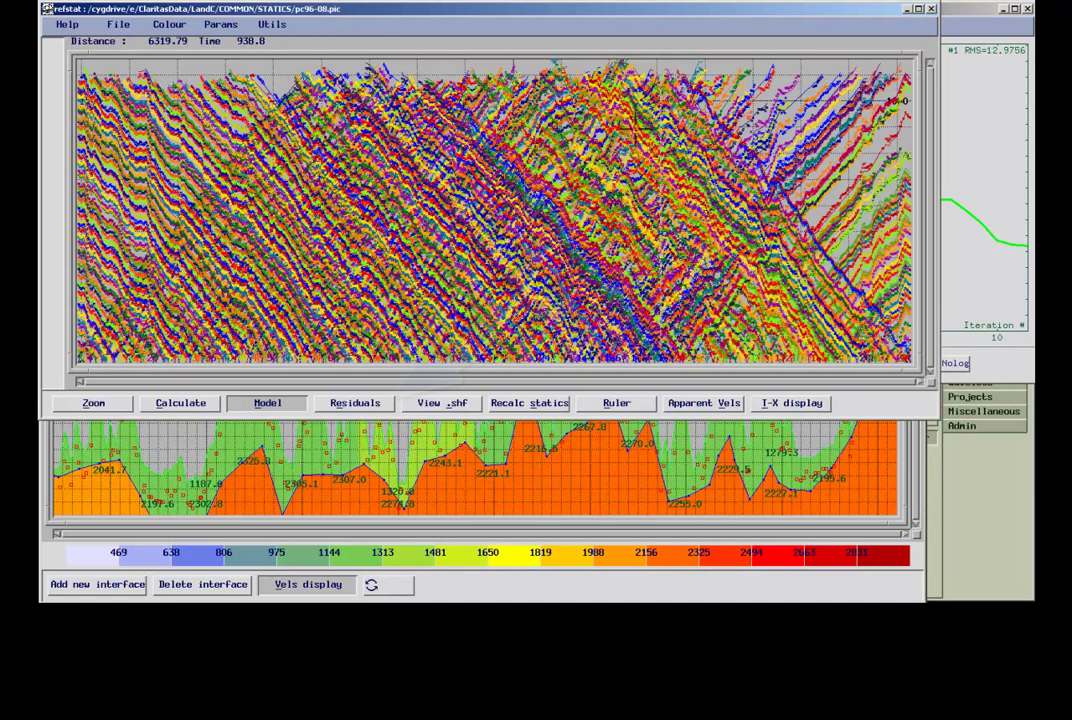
- Display the calculated-minus-observed traveltime residuals and highlight individual traces to inspect them
left_click(367, 402)
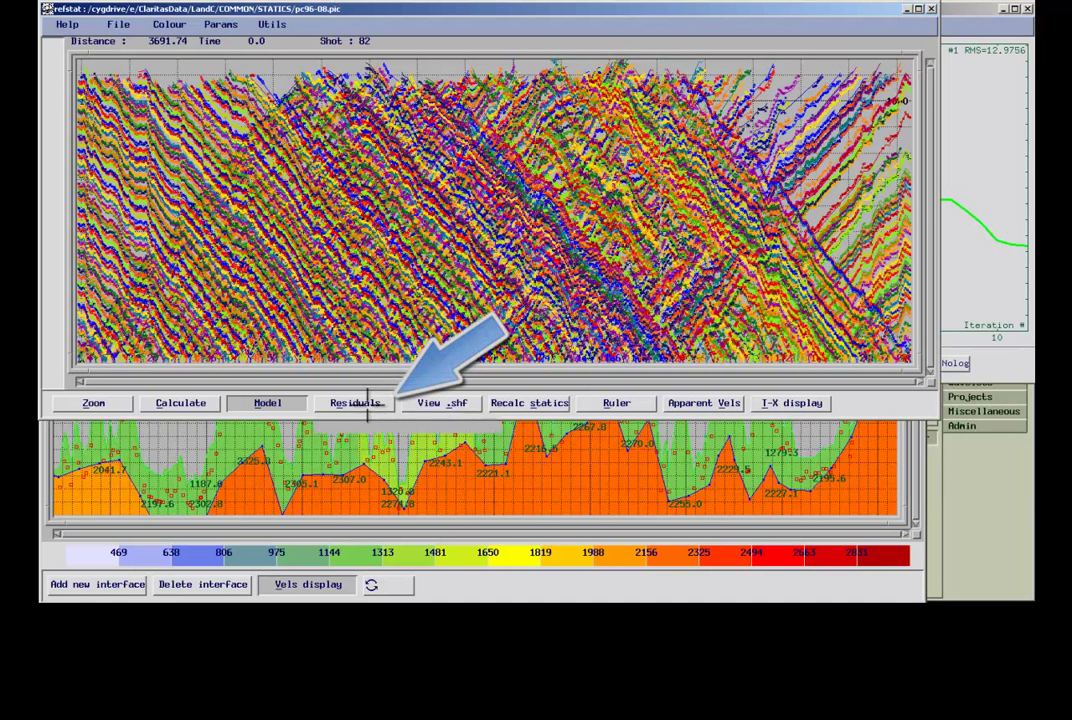
left_click(608, 241)
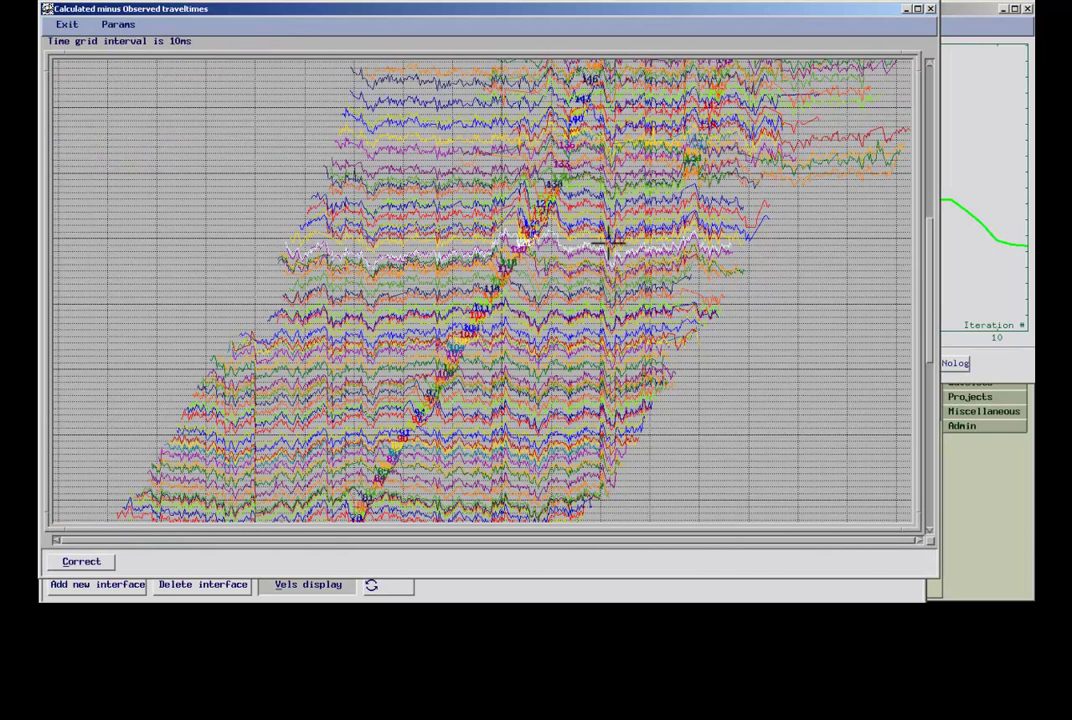
left_click(612, 195)
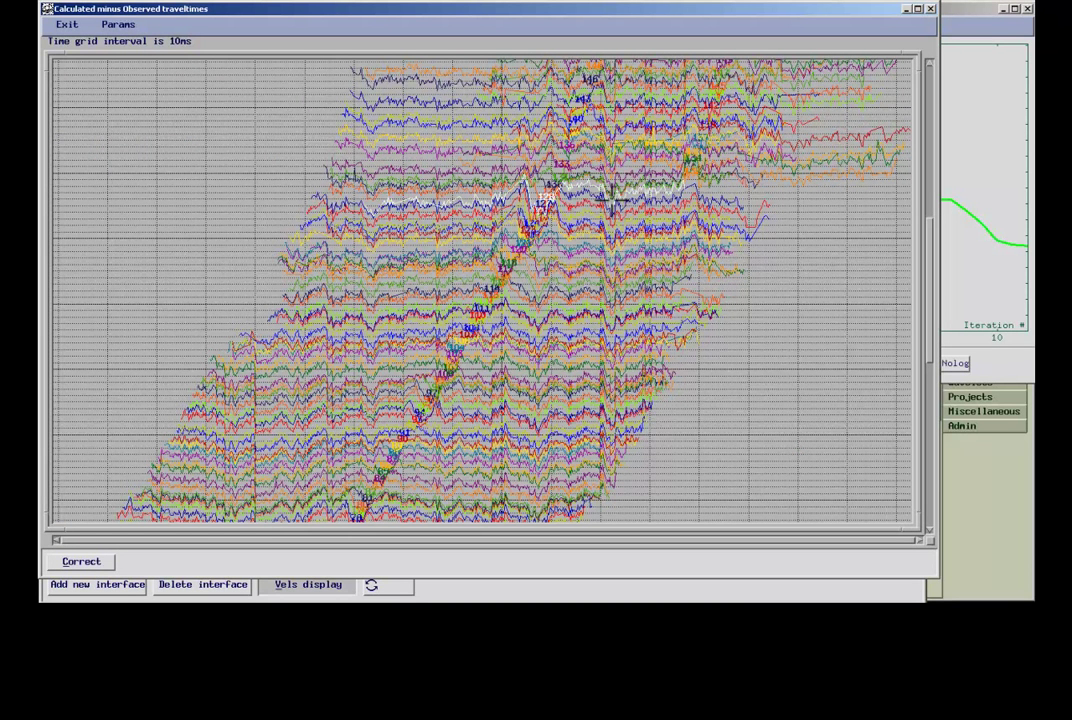
left_click(612, 200)
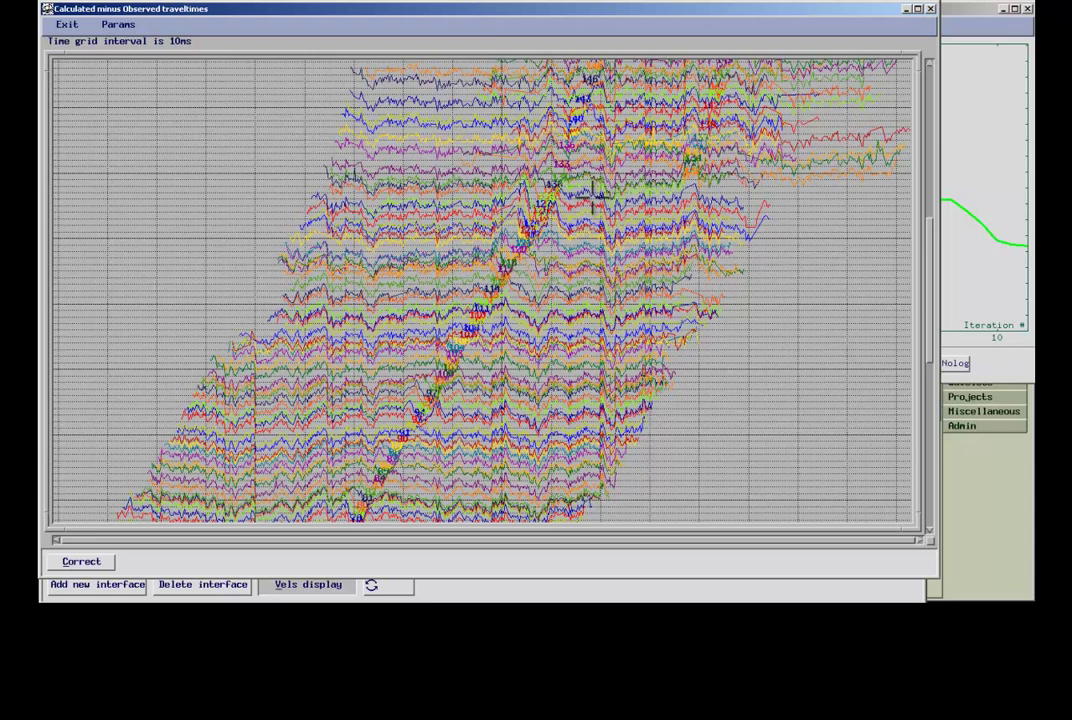
- Apply the time correction to the residuals in gap 1 and close the residuals view
left_click(76, 561)
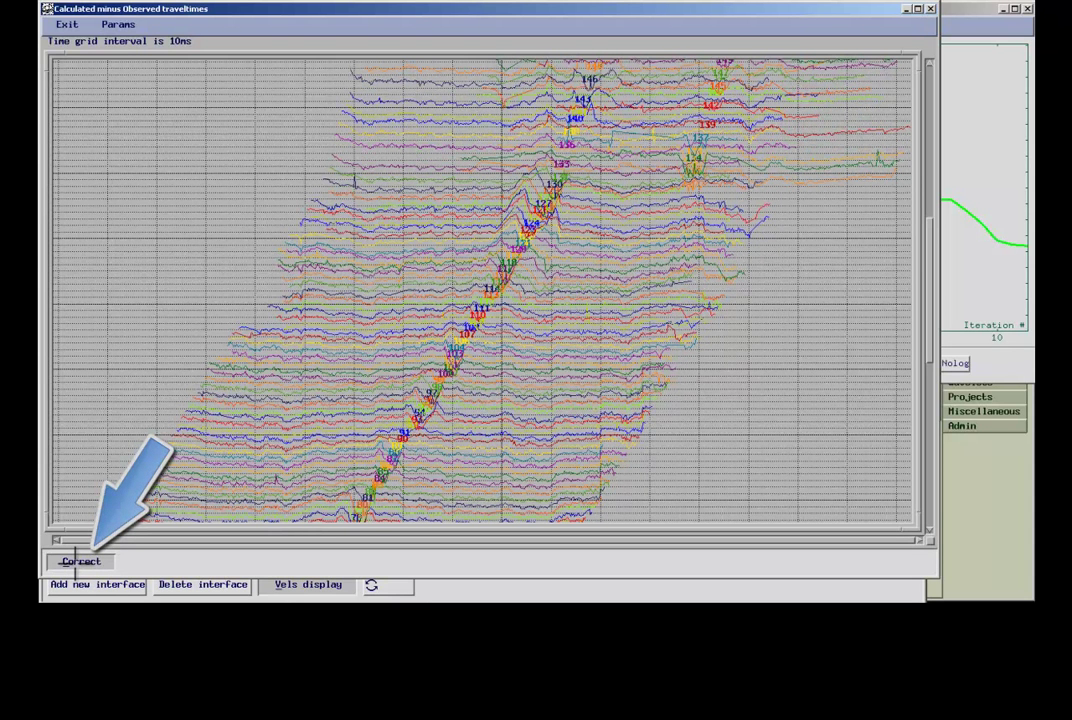
left_click(76, 561)
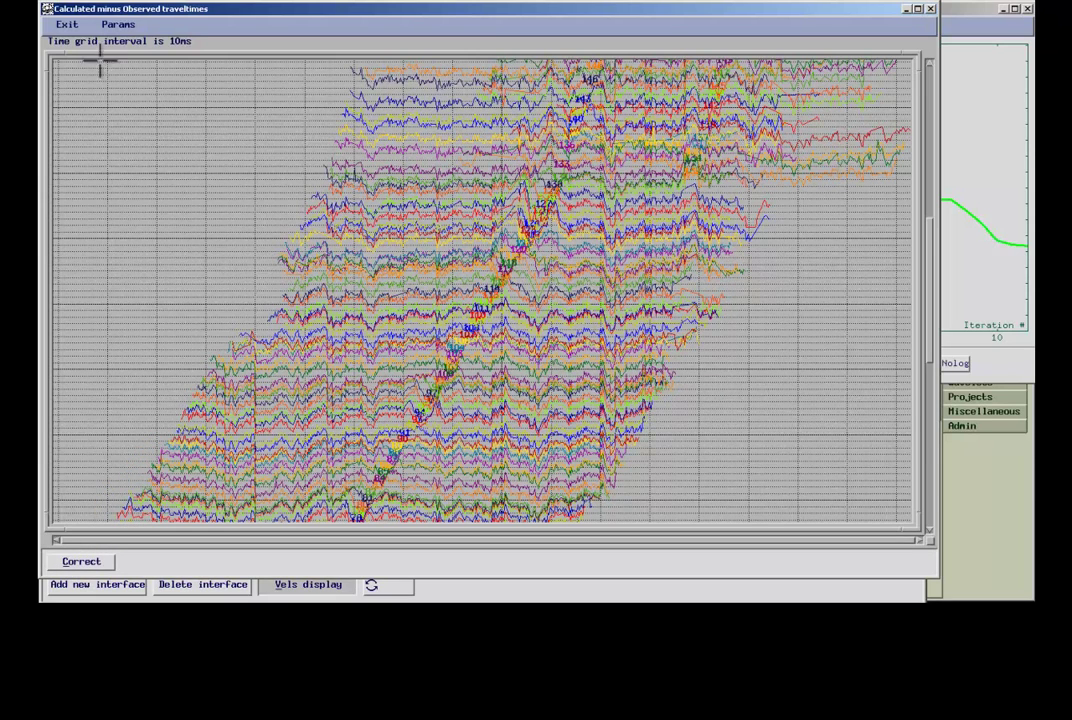
left_click(72, 27)
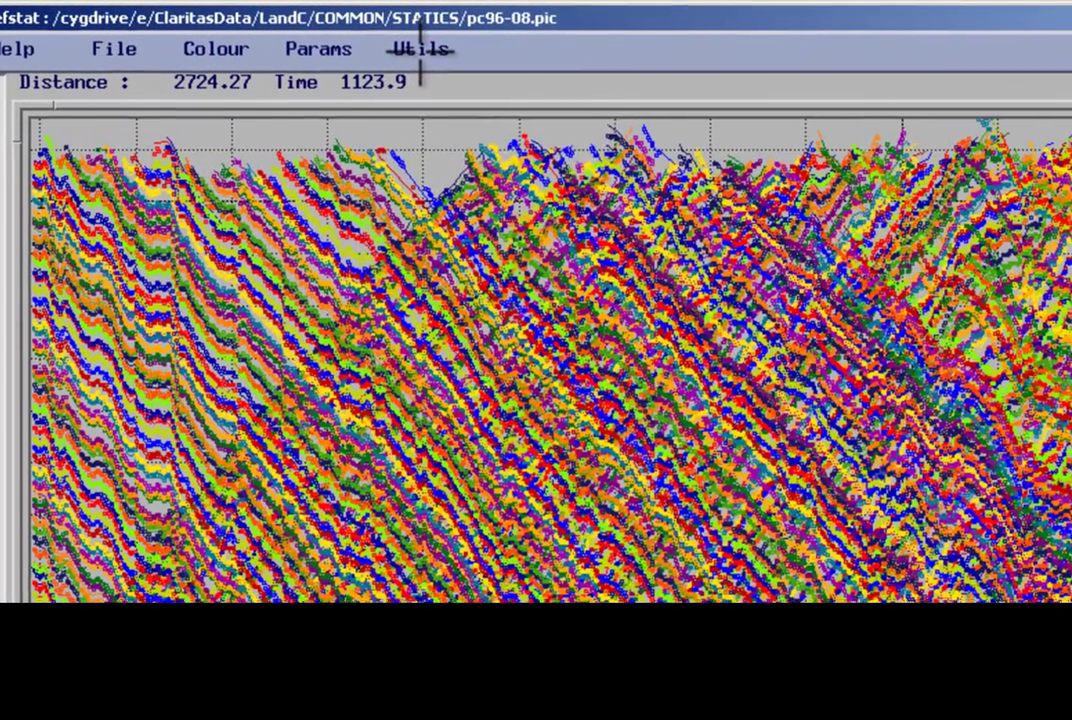
- Turn on uphole times using pc96_08_upholes.shf and recompute the refstat model
left_click(420, 48)
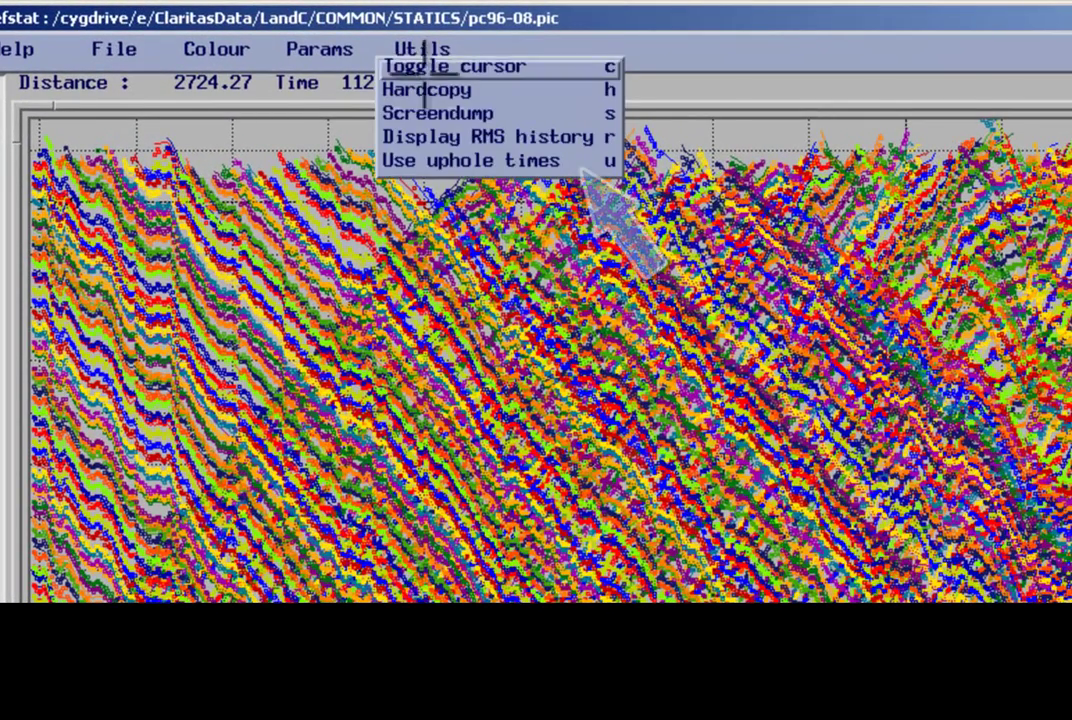
left_click(440, 160)
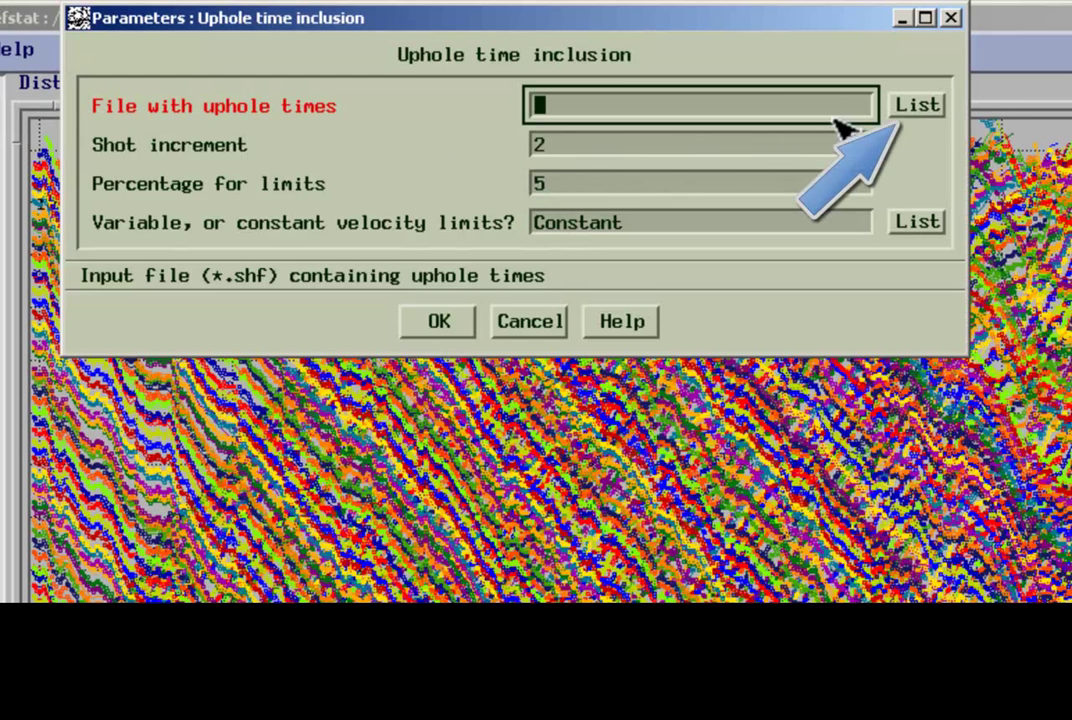
left_click(910, 108)
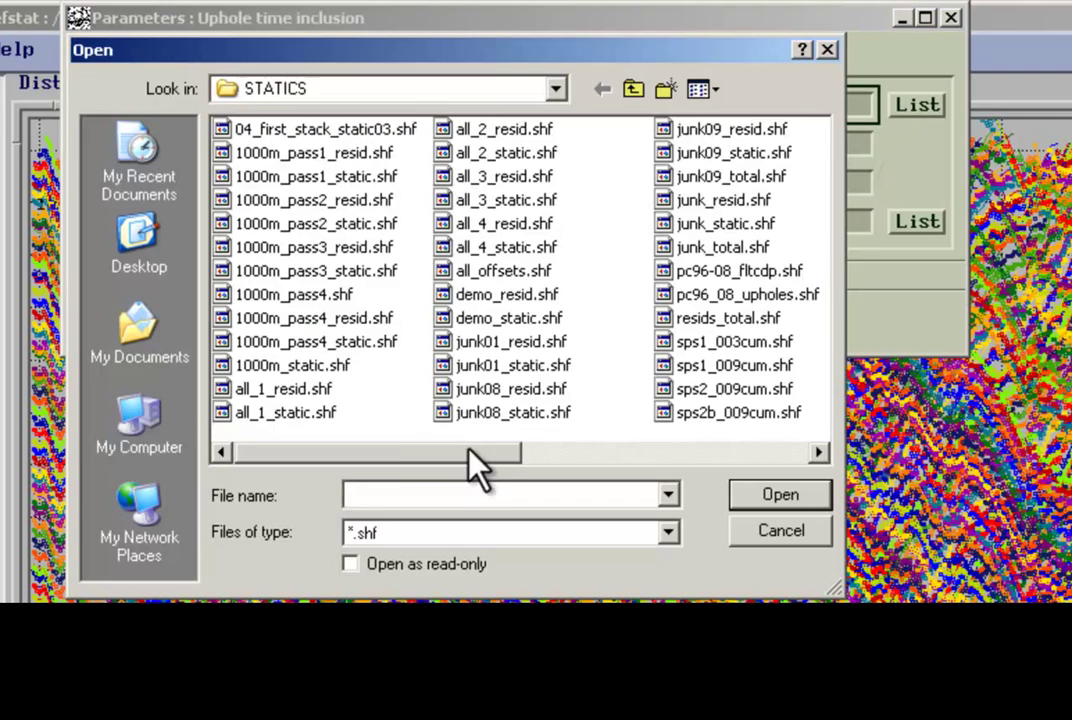
double_click(795, 294)
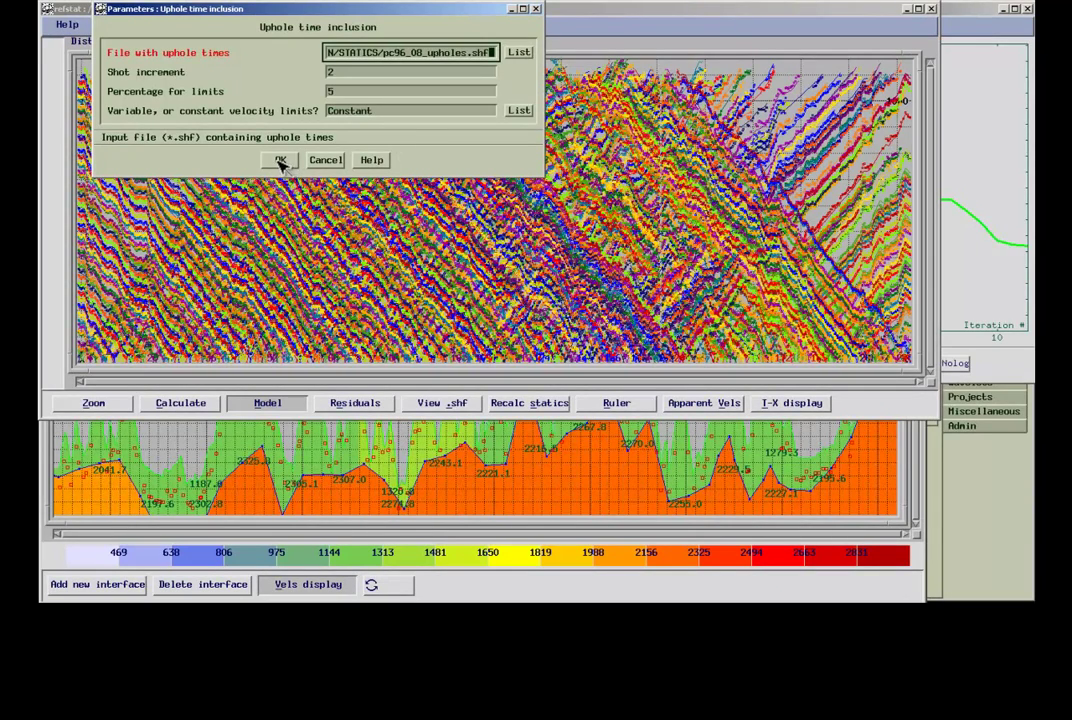
left_click(281, 161)
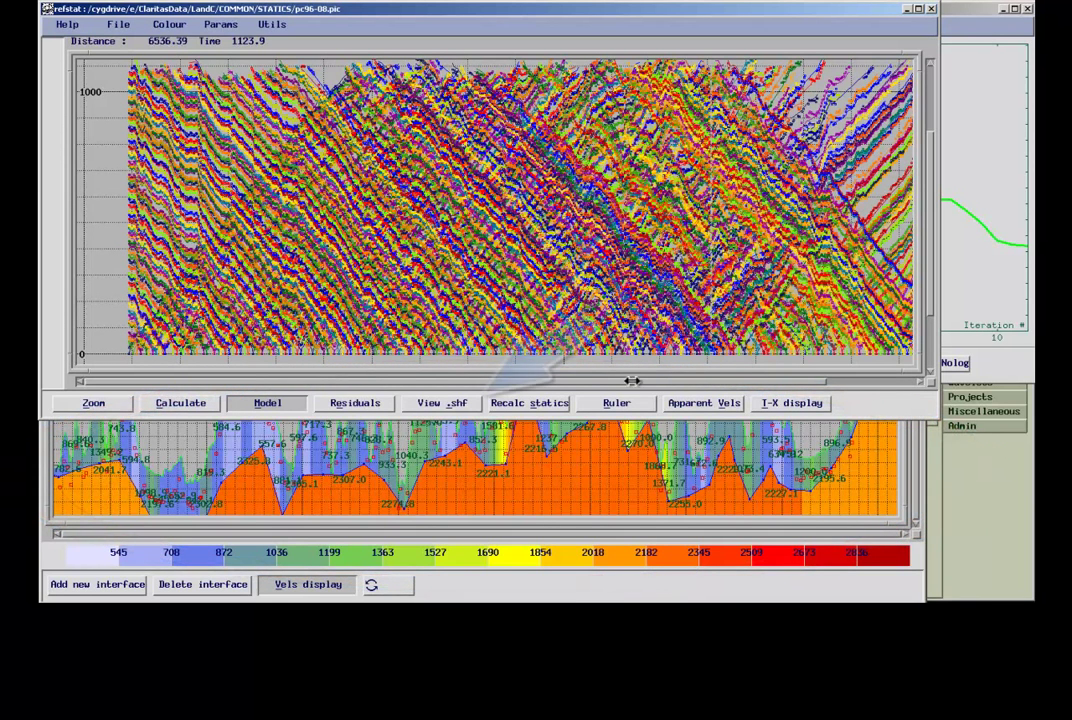
- Show demo_static.shf and demo_resid.shf in viewshf and start adding statics files
left_click(445, 402)
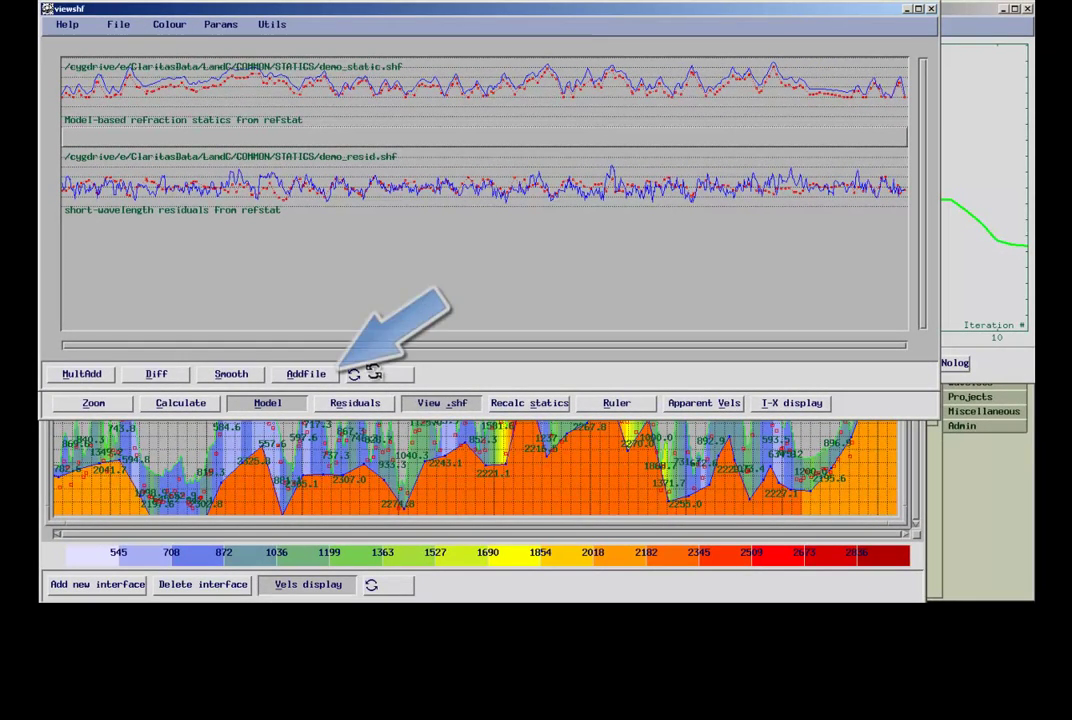
left_click(304, 372)
- Sum the demo_static.shf and demo_resid.shf panels into a new demo_total.shf panel
left_click(484, 80)
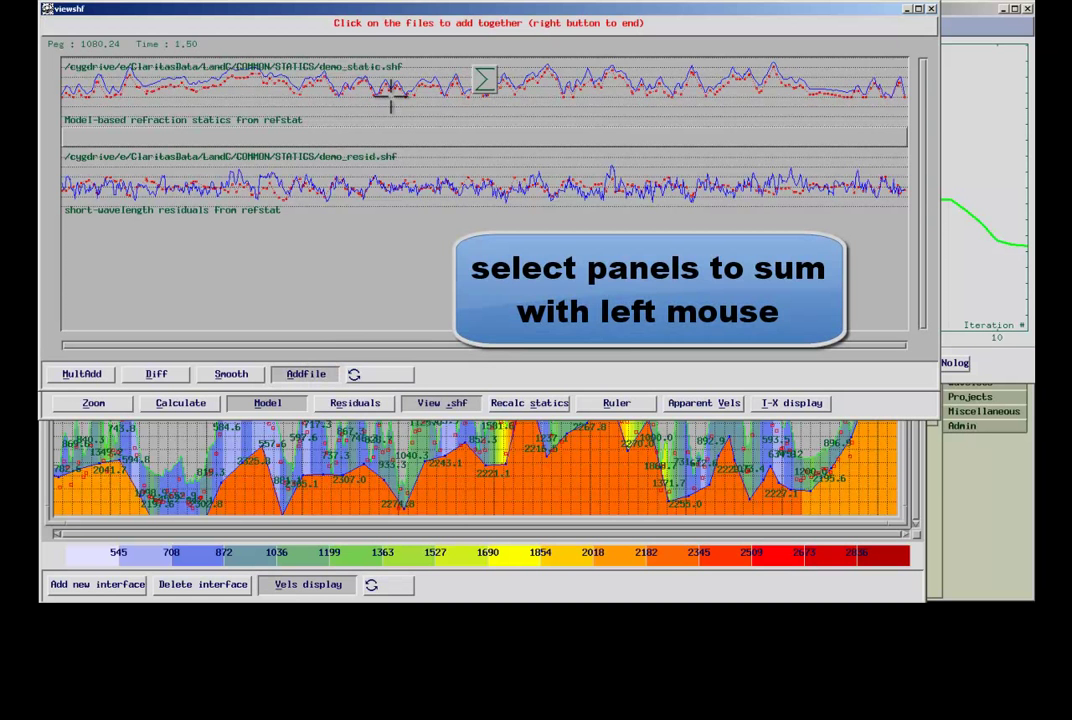
left_click(484, 170)
right_click(484, 185)
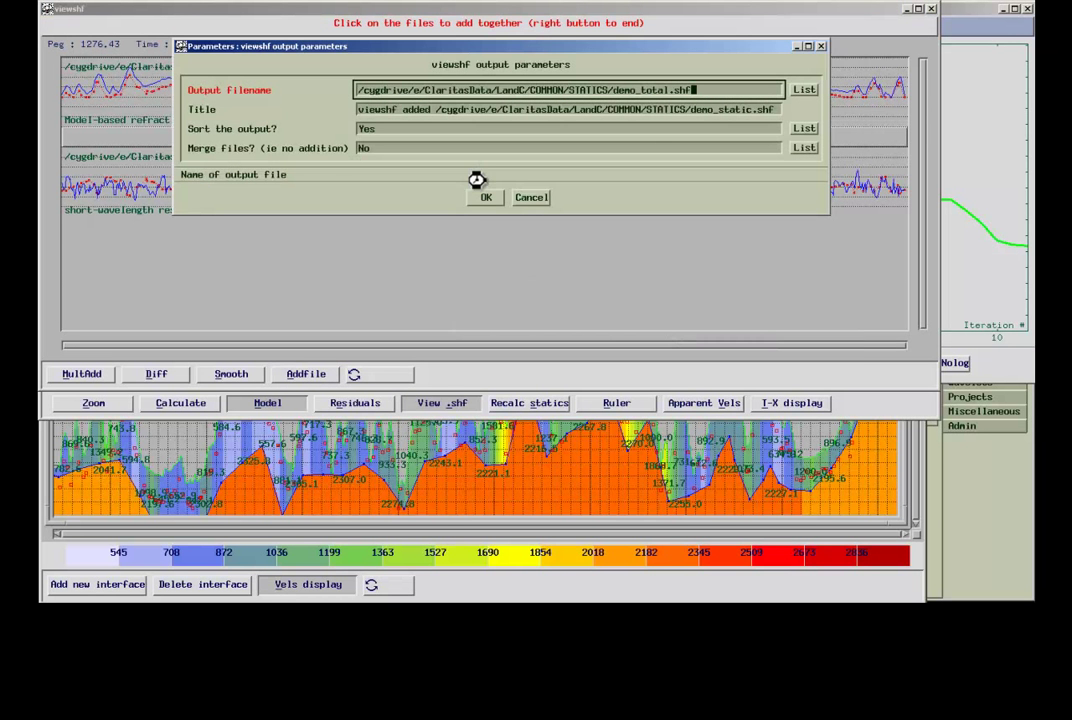
left_click(480, 198)
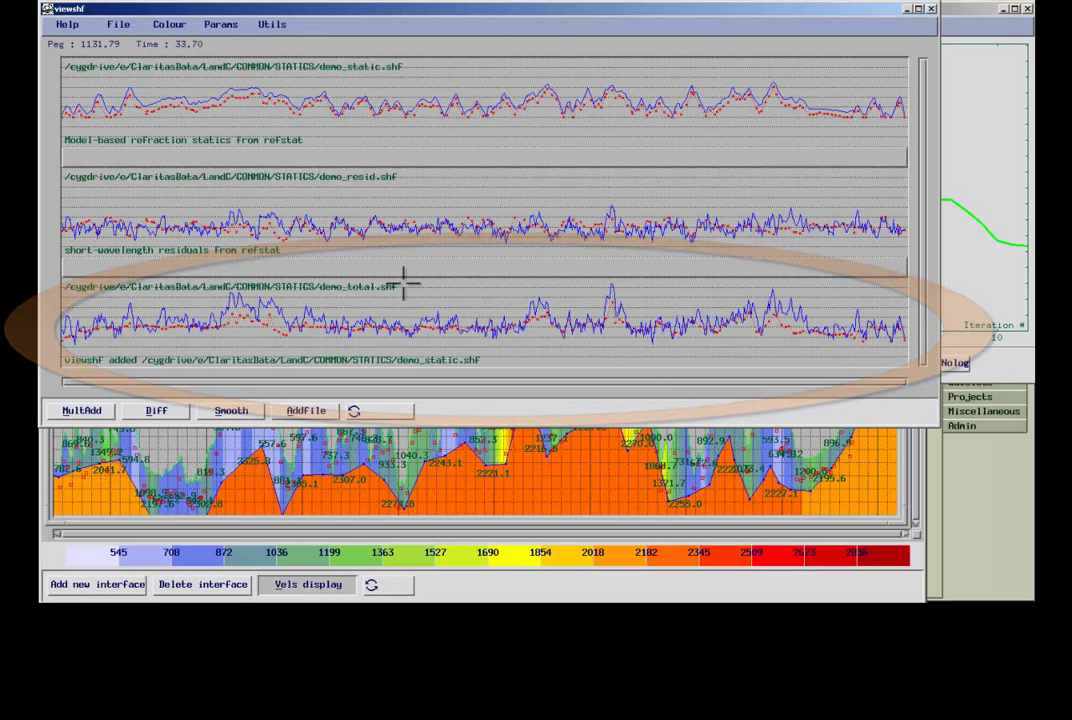
- Save the demo_total.shf statics file
left_click(119, 24)
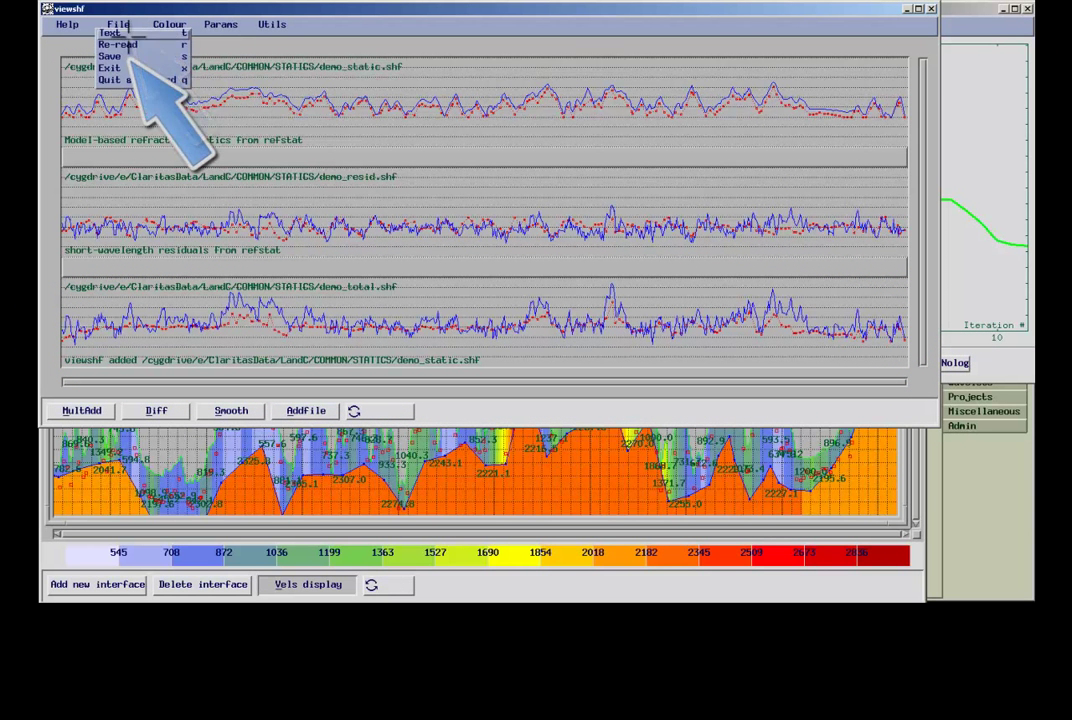
left_click(118, 56)
left_click(408, 288)
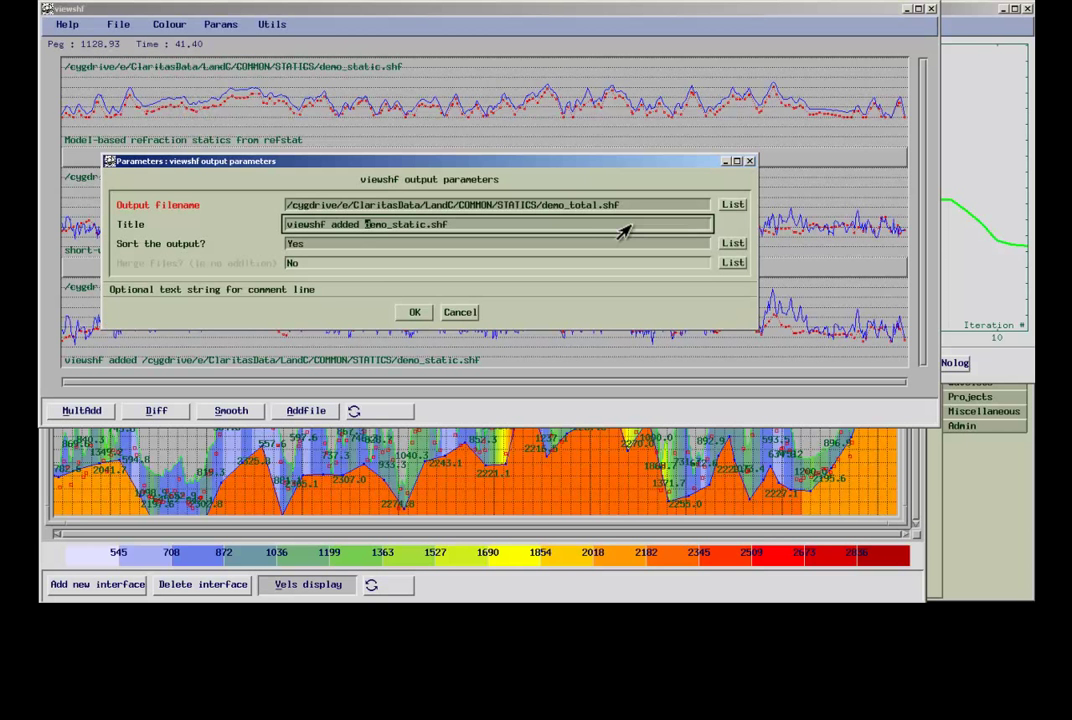
left_click(412, 312)
left_click(422, 335)
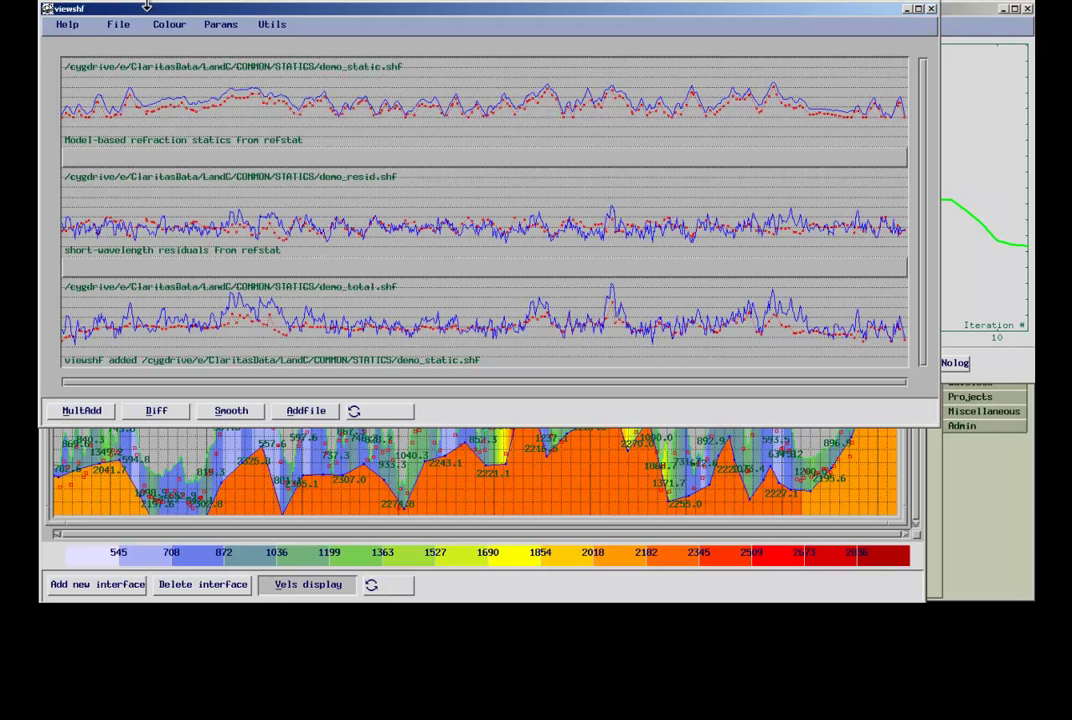
left_click(120, 24)
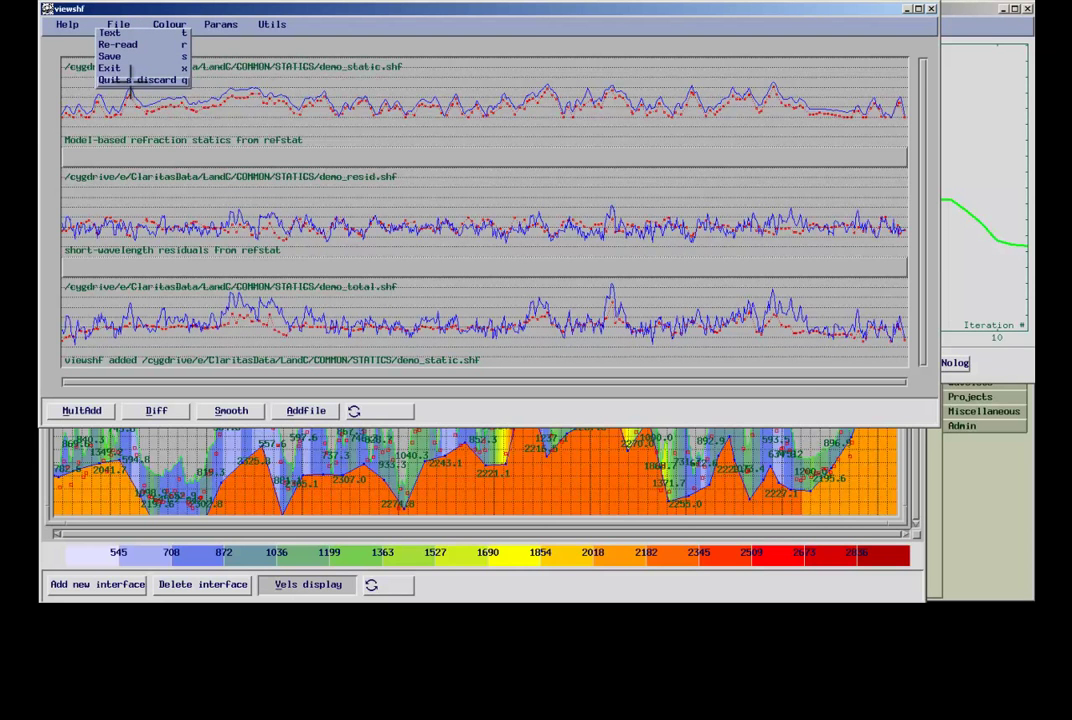
- Quit viewshf discarding changes, then exit refstat
left_click(129, 80)
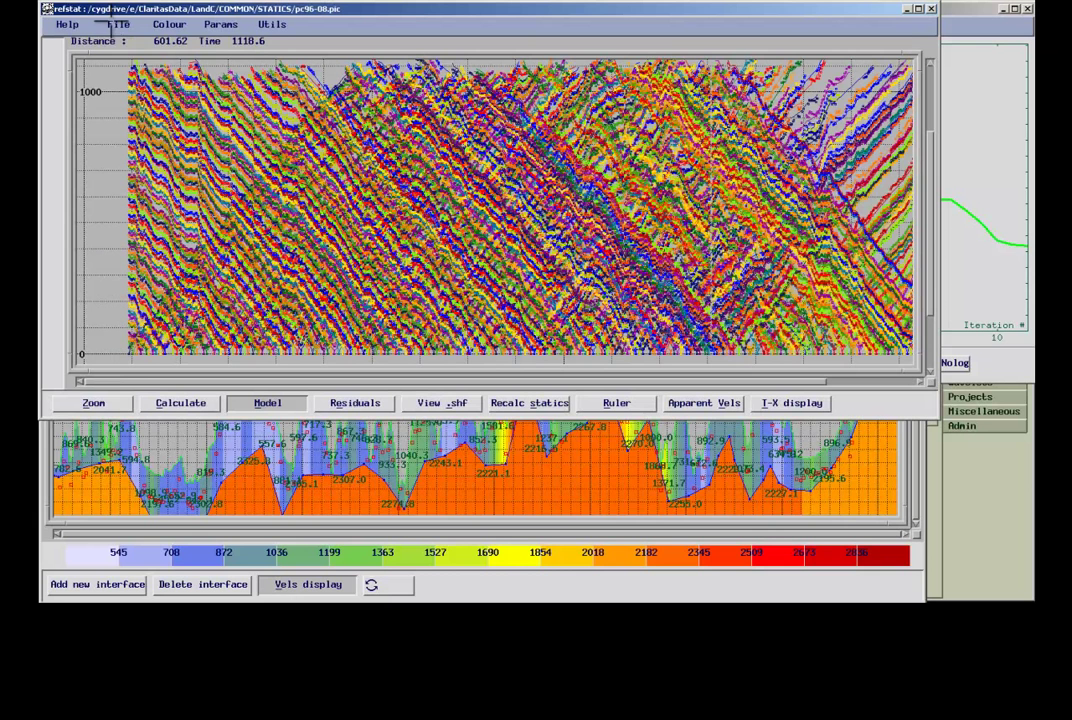
left_click(118, 24)
left_click(114, 45)
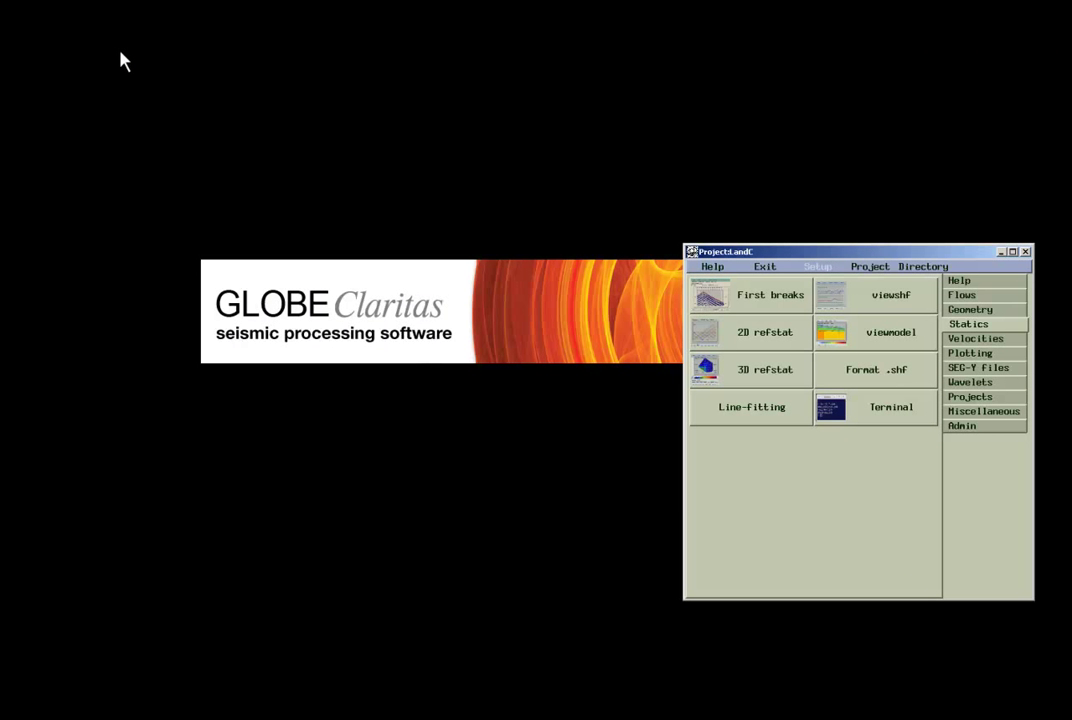